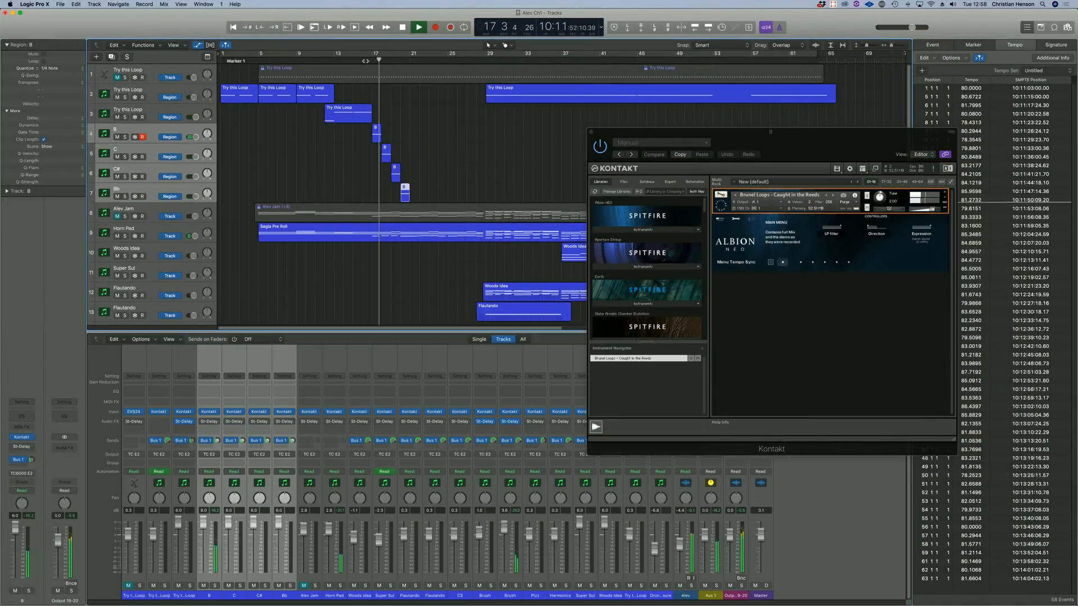
Select the Try this Loop track and the Bb track during playback to check their Kontakt loop instruments.
left_click_drag(361, 126, 459, 194)
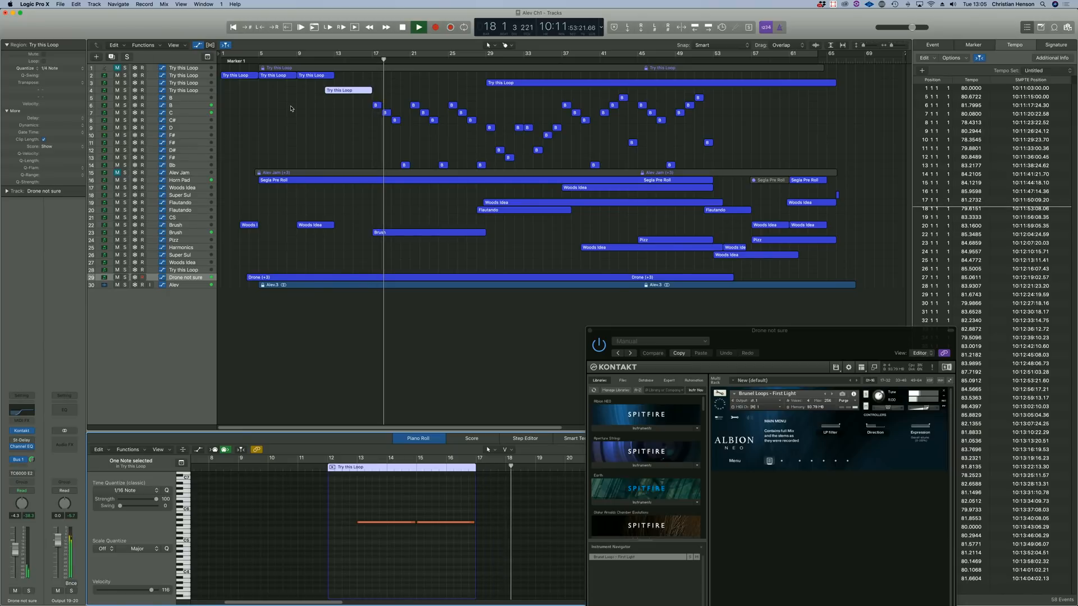
left_click(184, 96)
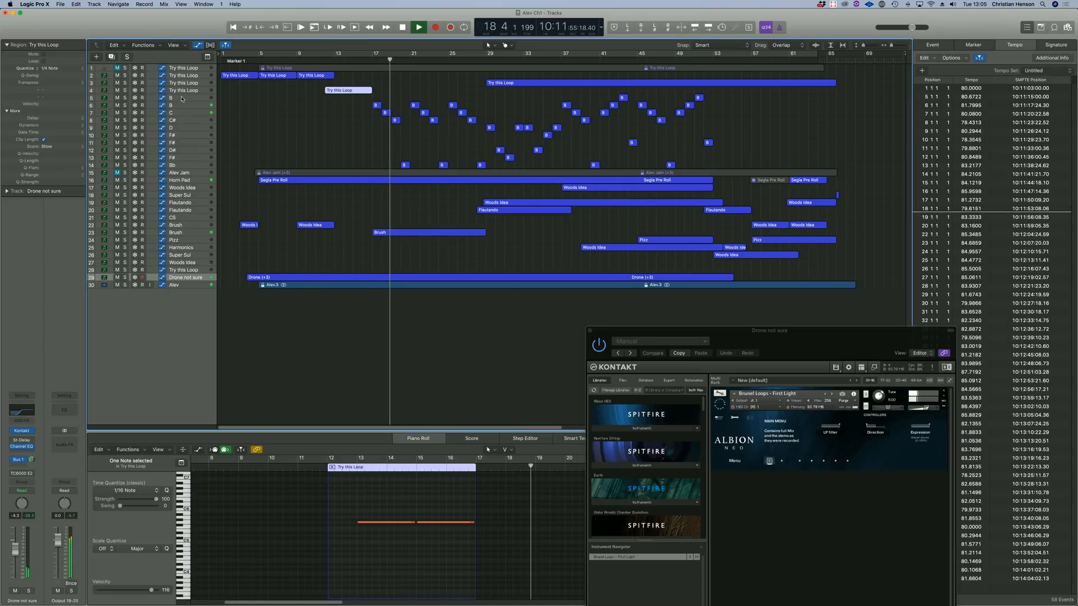
left_click(185, 90)
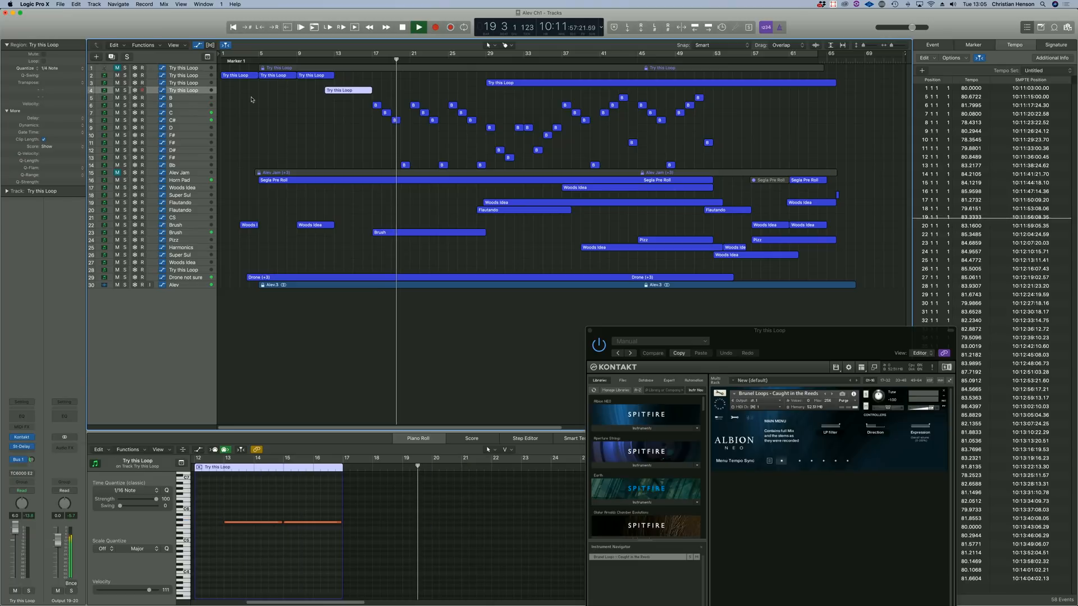
left_click(201, 165, "shift")
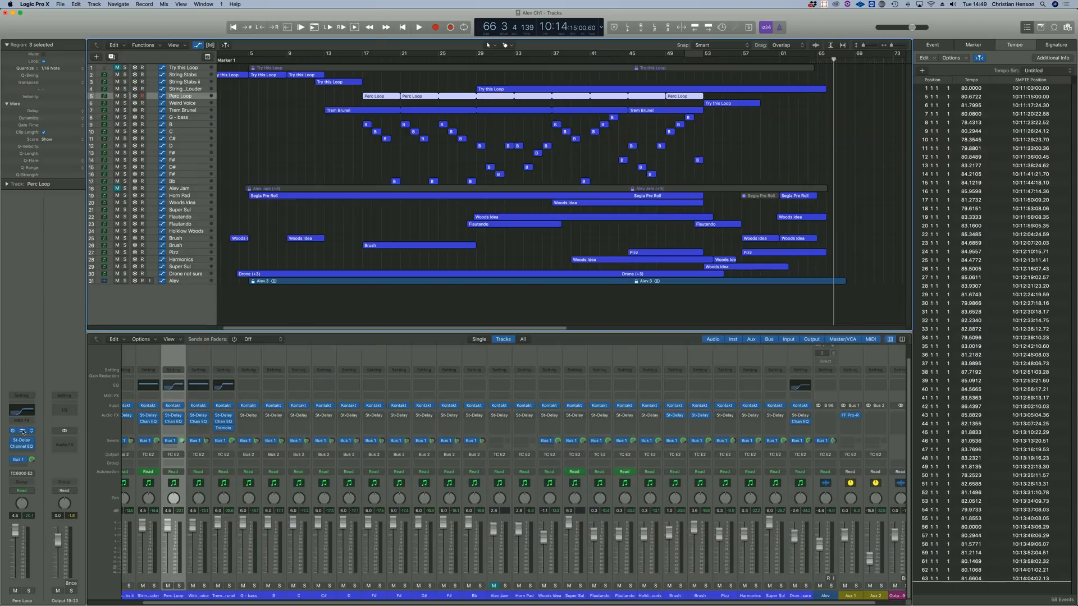
Open the Perc Loop track's Kontakt instrument and audition its regions in solo from bar 17.
left_click(21, 430)
left_click_drag(150, 24, 527, 267)
left_click(364, 60)
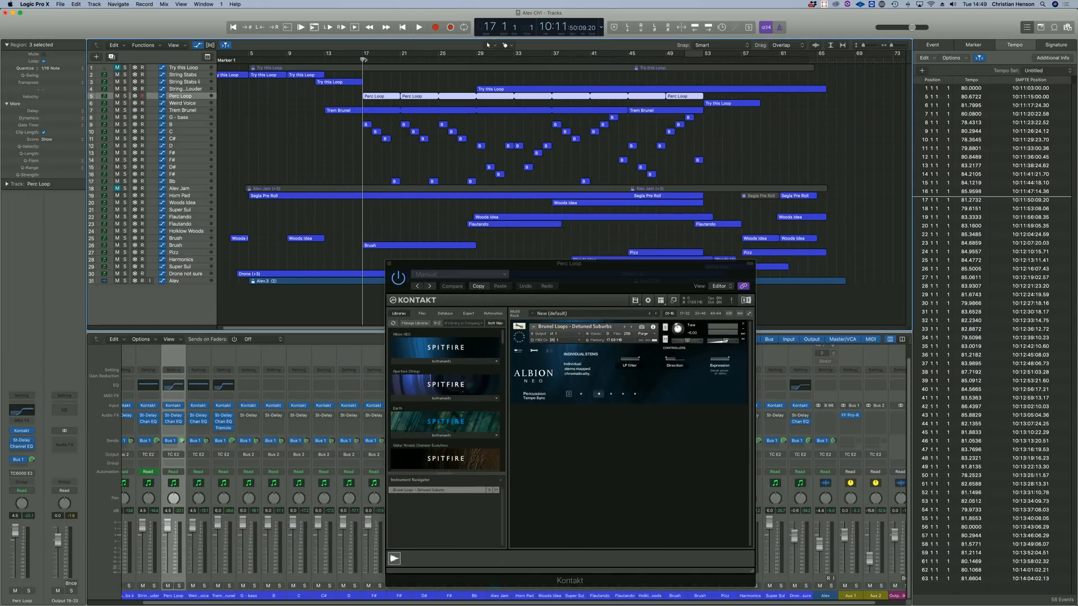
key("ctrl+s")
key("space")
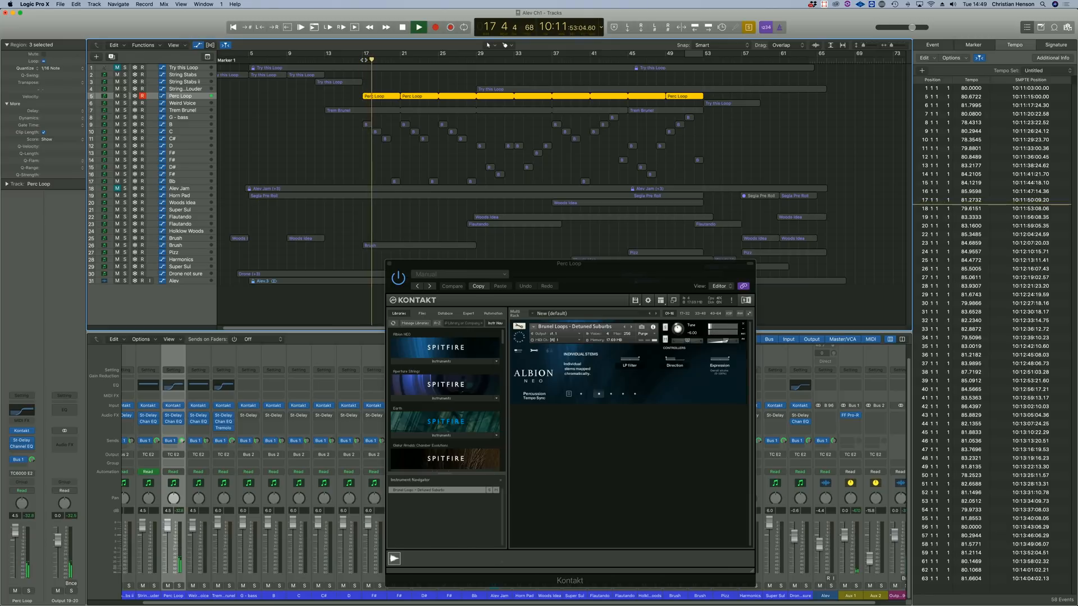
key("space")
Audition the soloed Trem Brunel loop repeatedly from bar 13.
left_click(184, 111)
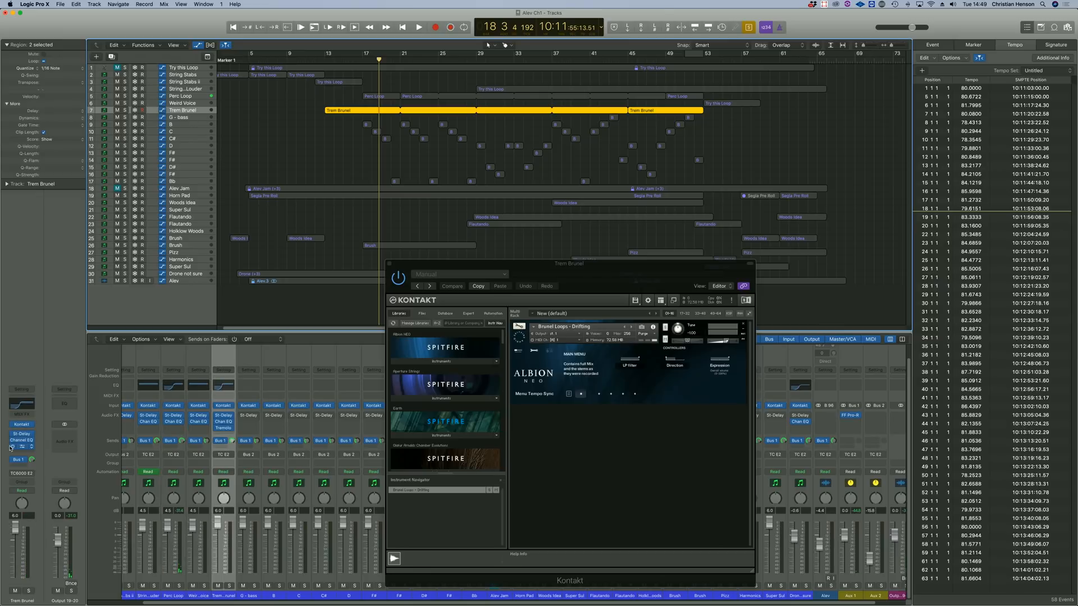
left_click_drag(351, 65, 325, 59)
key("space")
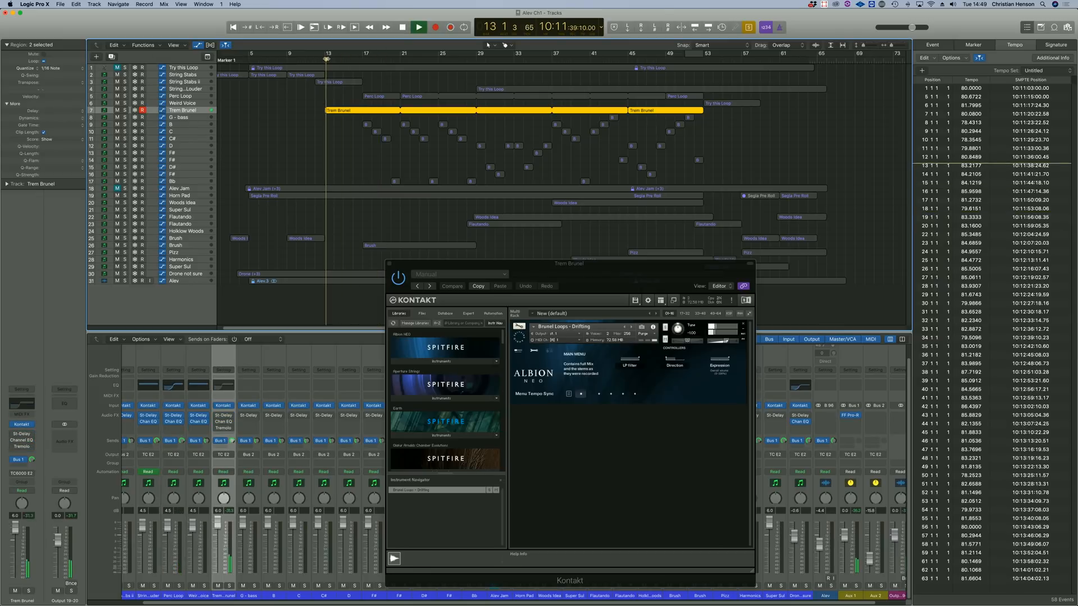
key("space")
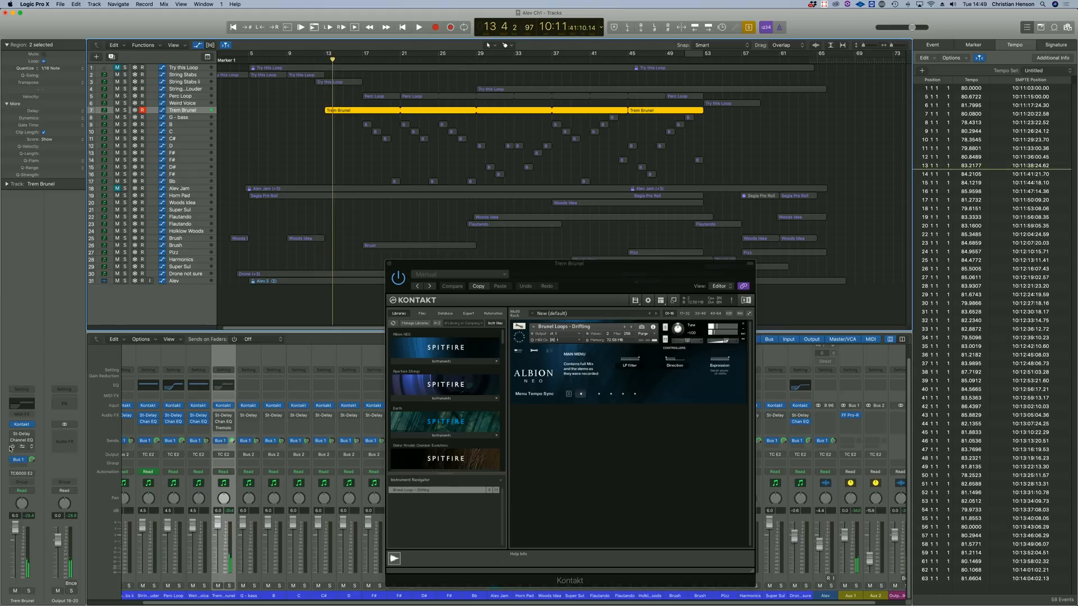
left_click(324, 59)
key("space")
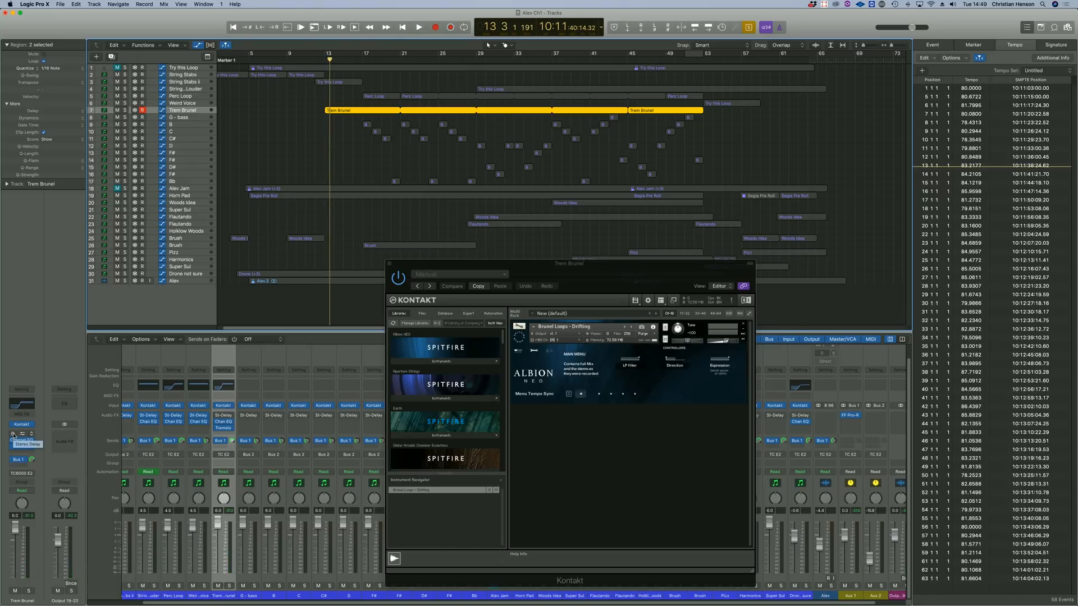
left_click(324, 59)
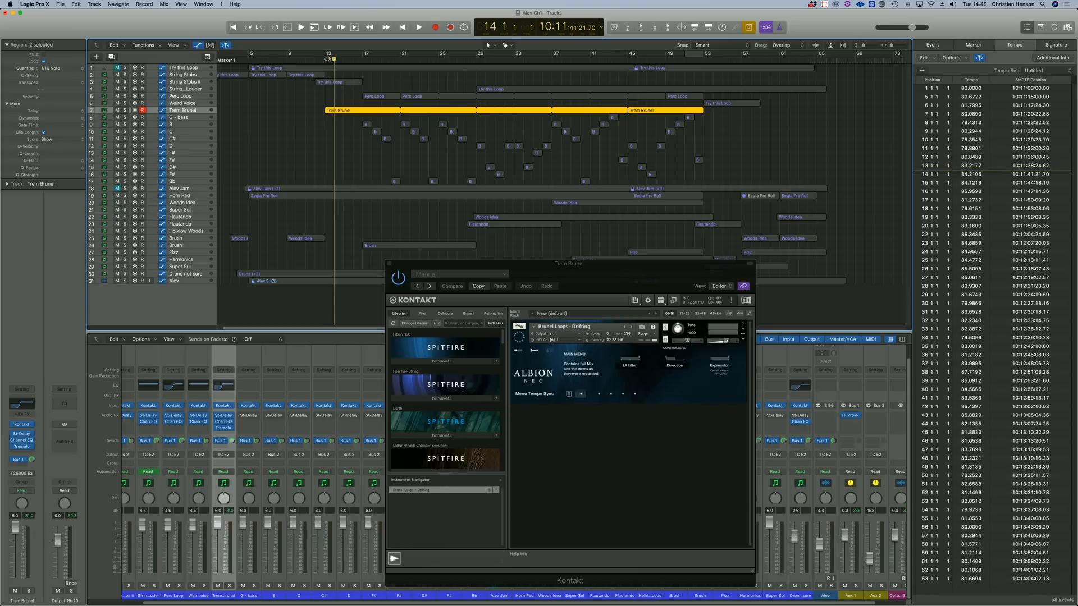
Play the arrangement and view the instruments on the Brush and Trem Brunel tracks.
key("space")
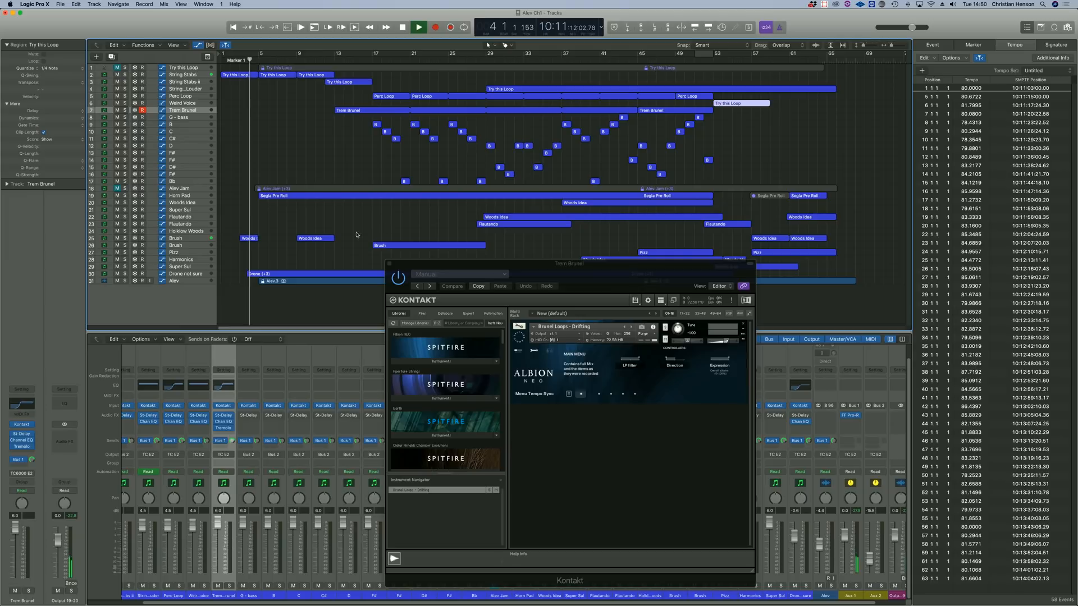
left_click(180, 240)
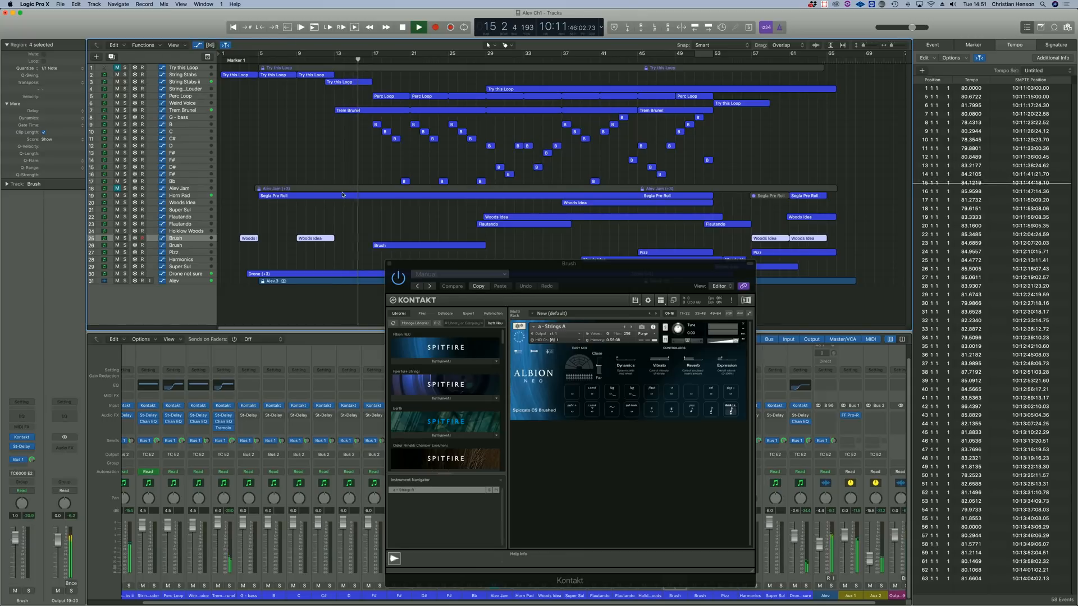
left_click(175, 111)
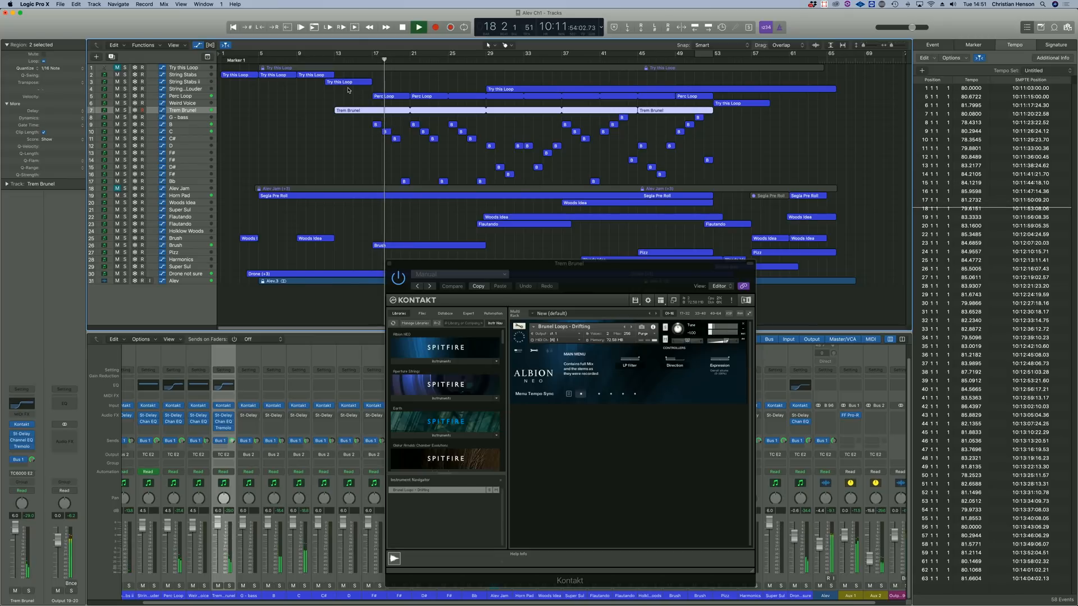
Move the second Perc Loop region to start at bar 25 and loop the first region up to it.
left_click(422, 96)
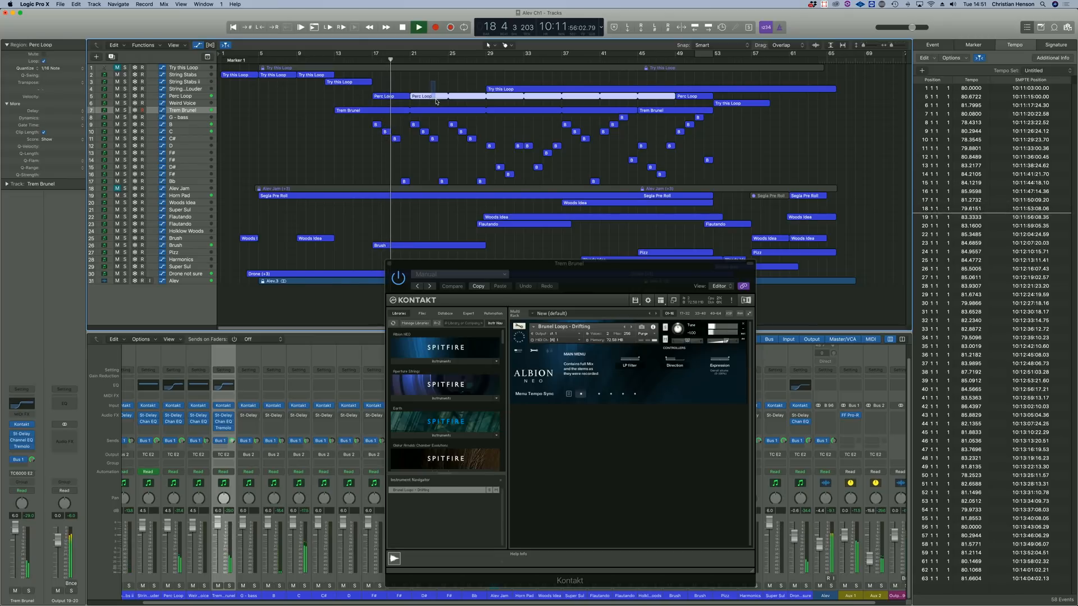
left_click_drag(421, 97, 466, 98)
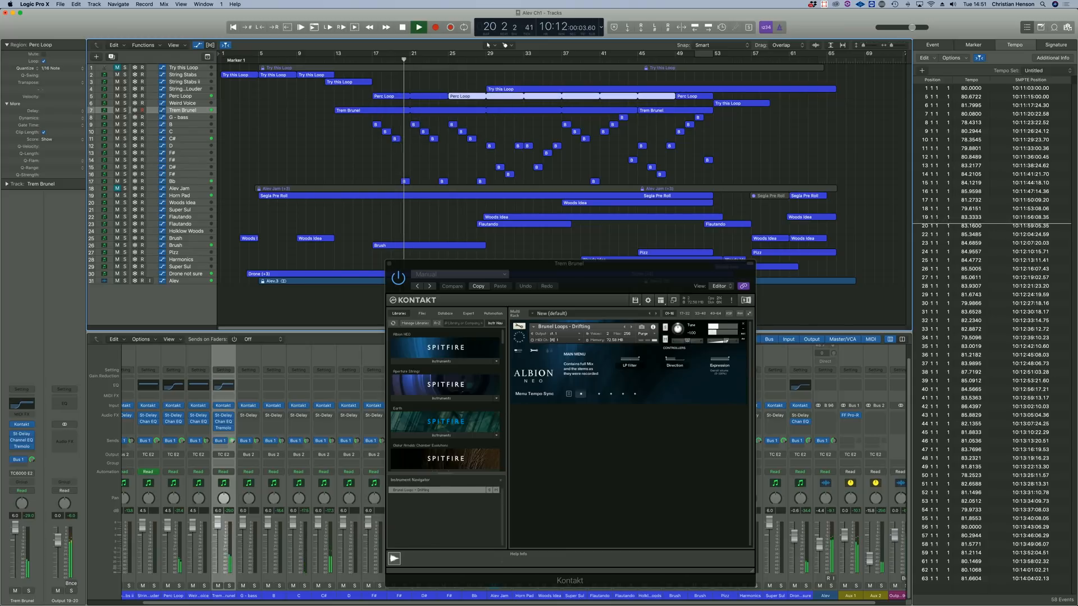
left_click(389, 97)
key("l")
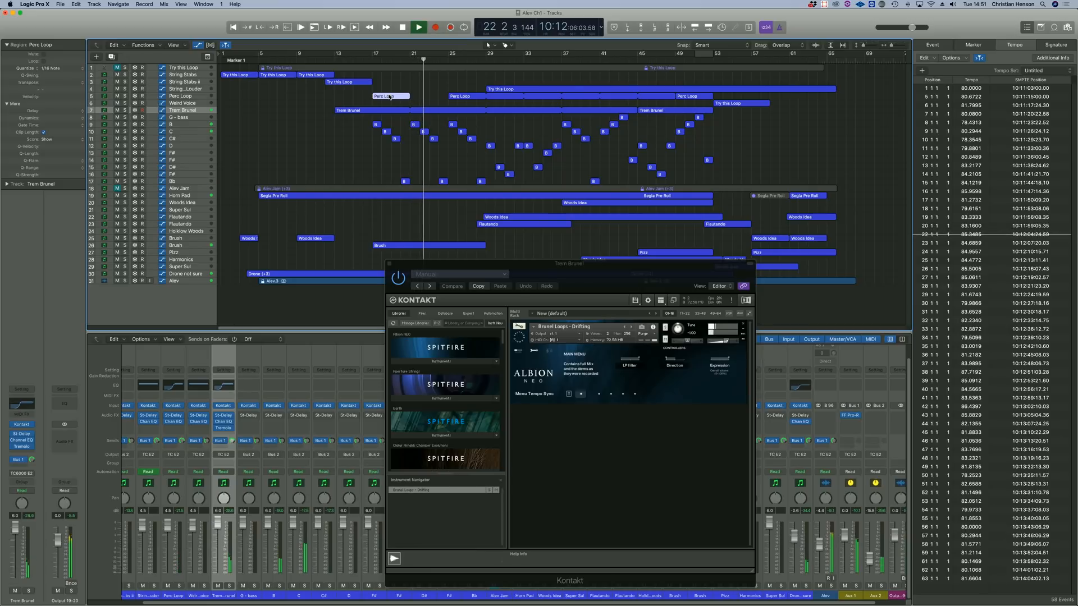
key("l")
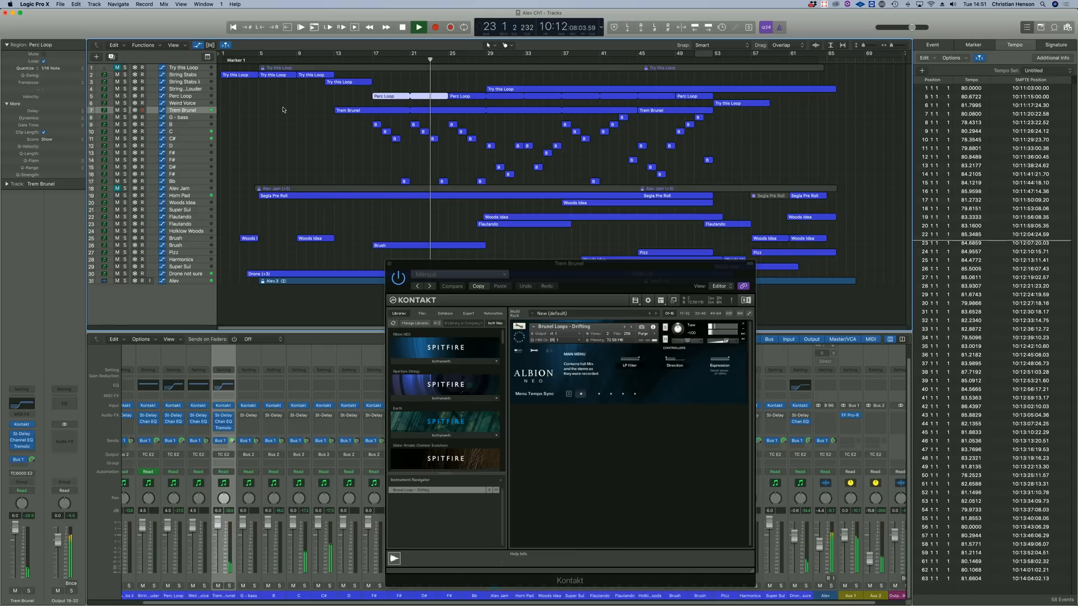
Lower the volume fader of the Perc Loop track.
left_click(190, 96)
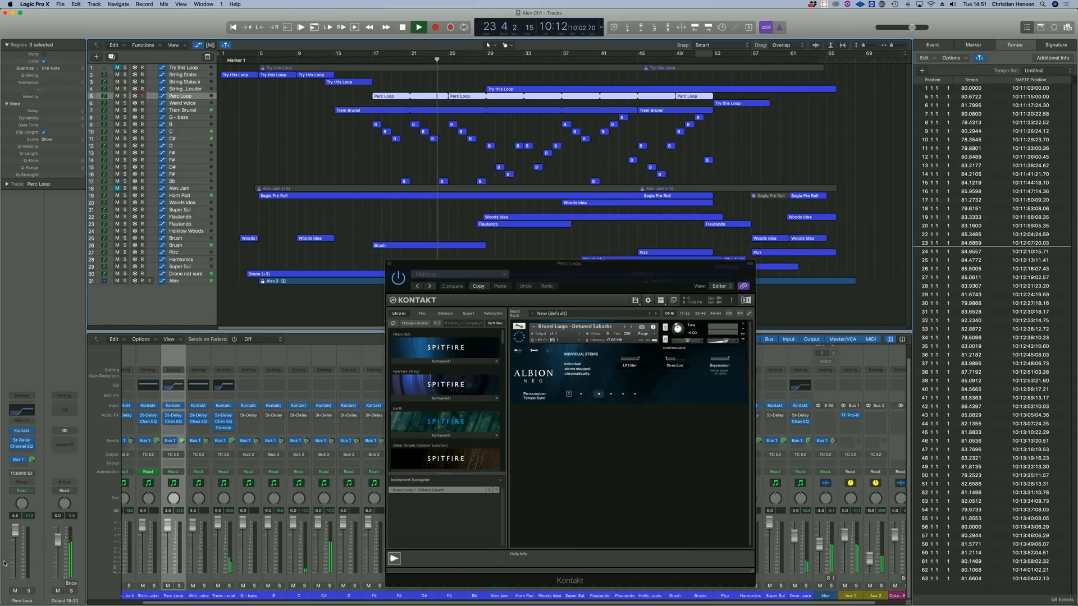
left_click_drag(17, 535, 15, 547)
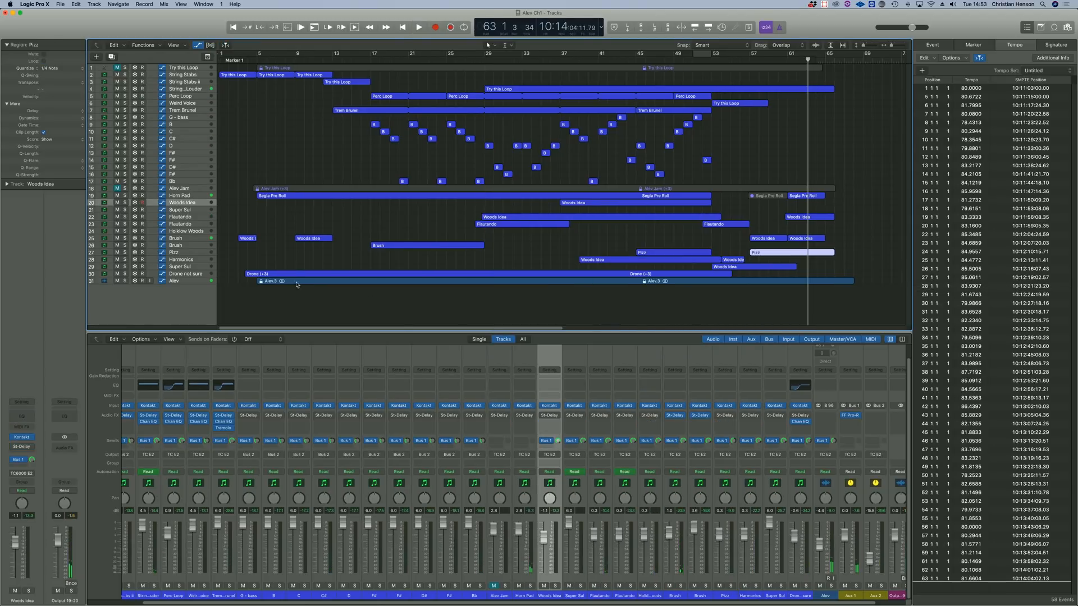
Duplicate the Super Sul track and open the Kontakt instrument on the new track.
left_click(196, 198)
scroll(242, 200, "right", 1)
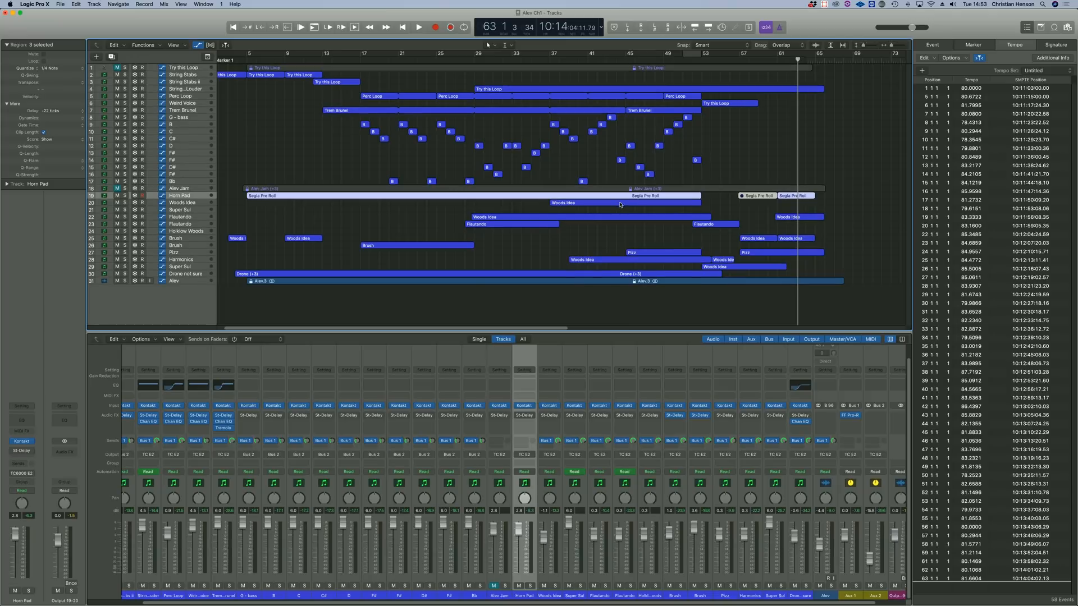
left_click(183, 210)
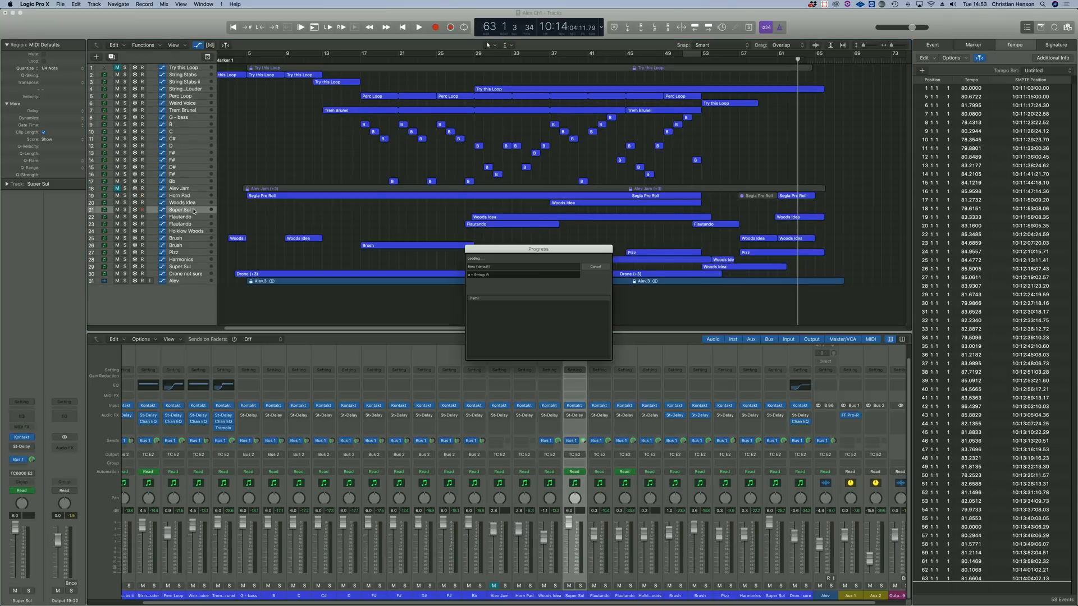
left_click(22, 437)
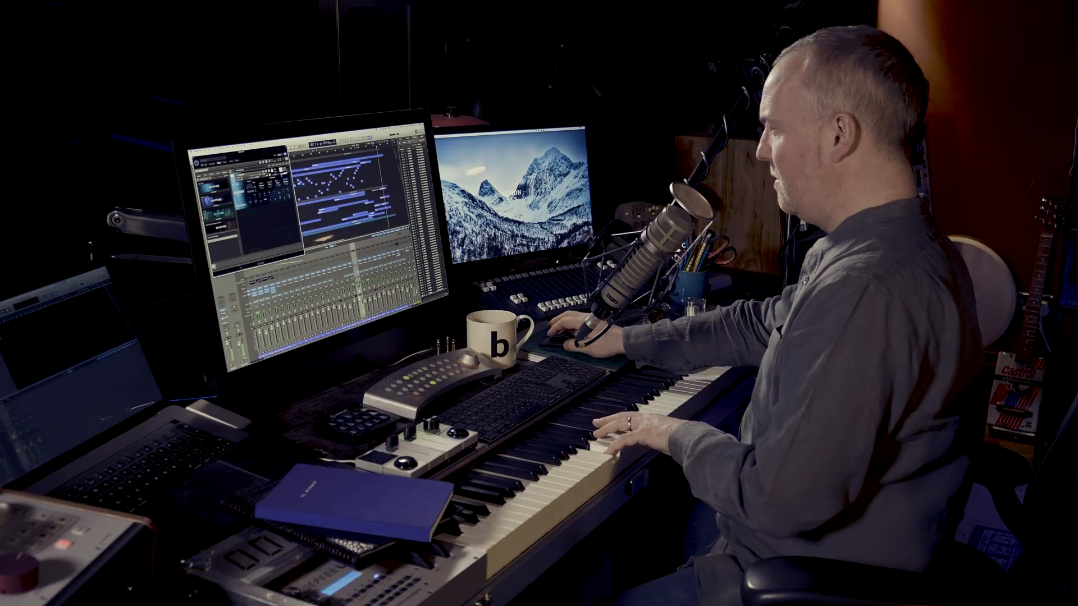
left_click(196, 159)
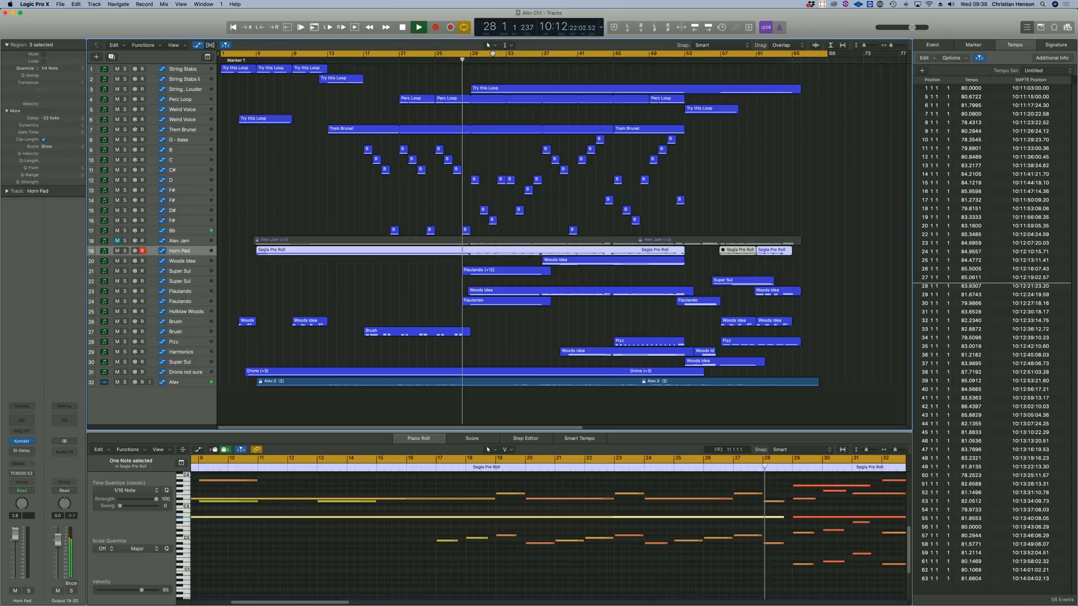
Mute audio track 32 and play the Woods Idea region from bar 37.
left_click(116, 382)
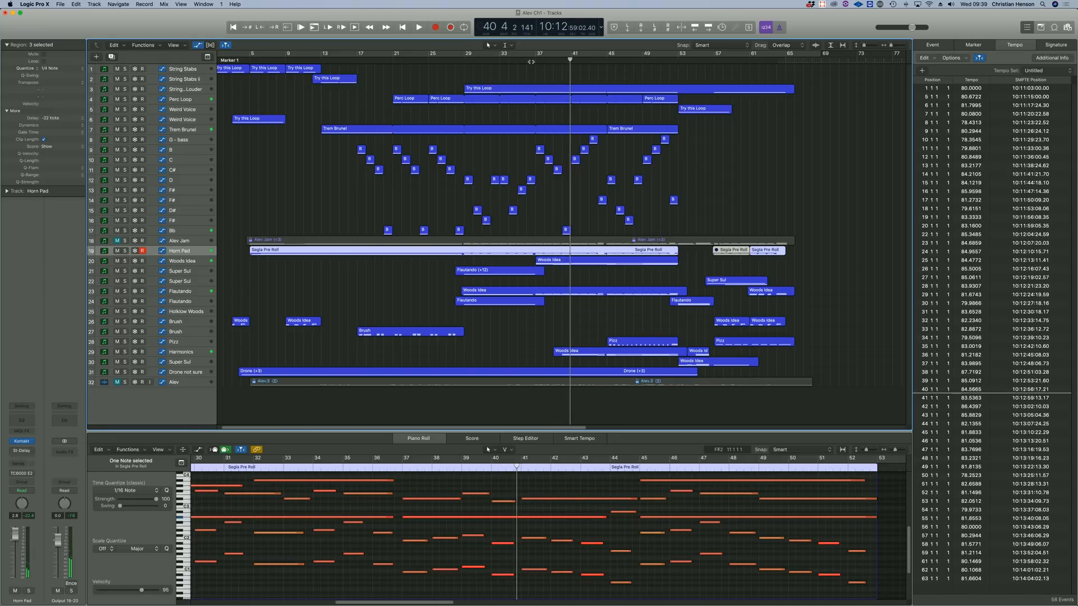
key("comma")
key("comma")
key("comma")
key("comma")
key("comma")
key("period")
left_click_drag(567, 427, 564, 427)
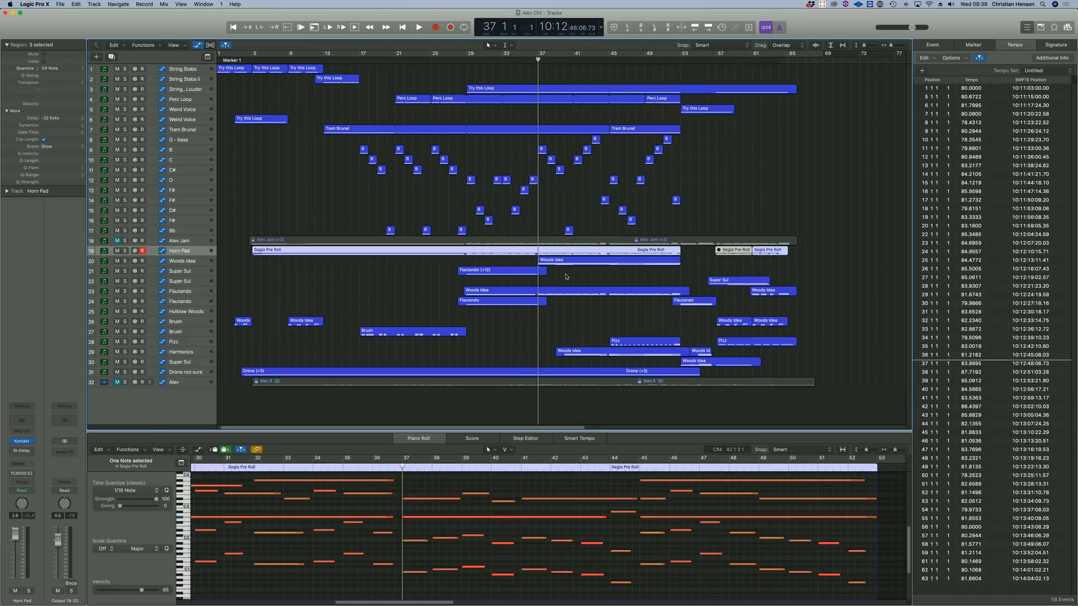
left_click(552, 262)
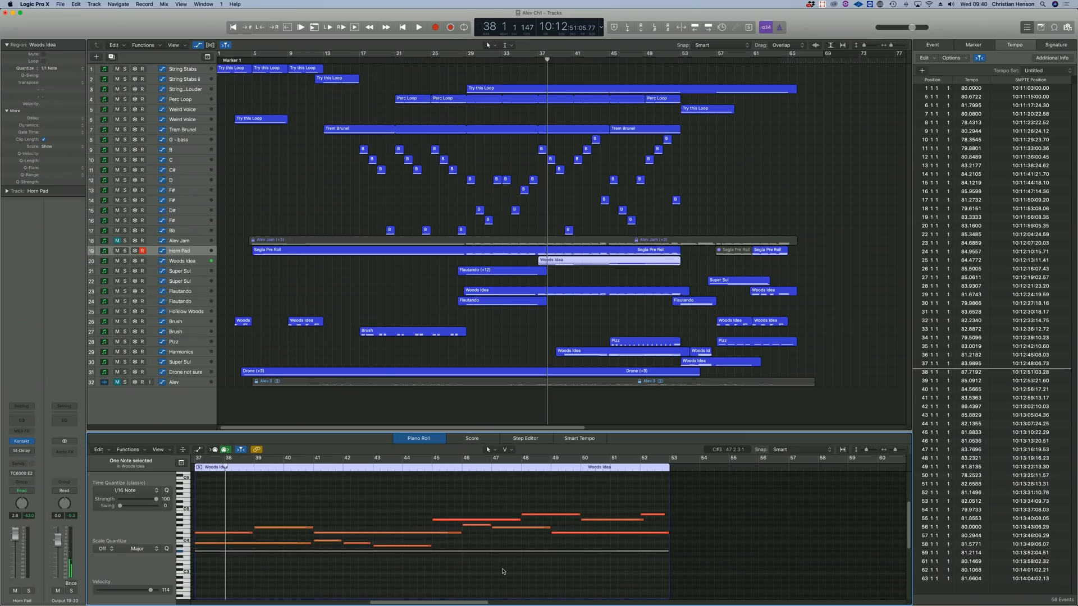
key("space")
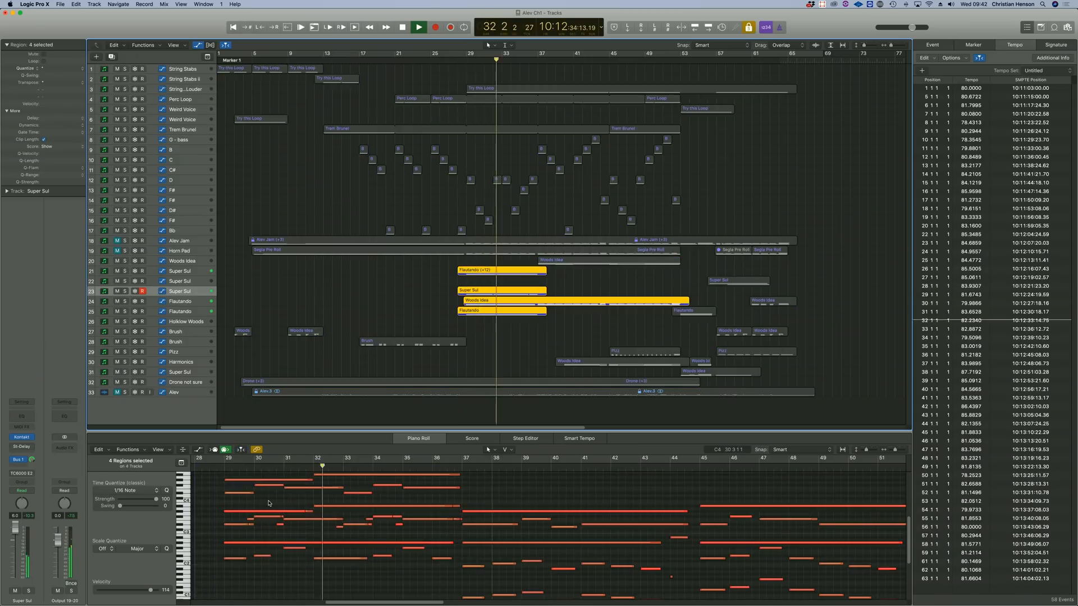
Copy a short note to F4 at 29 4 1 1 in the Flautando region and play back the soloed parts.
left_click(273, 486)
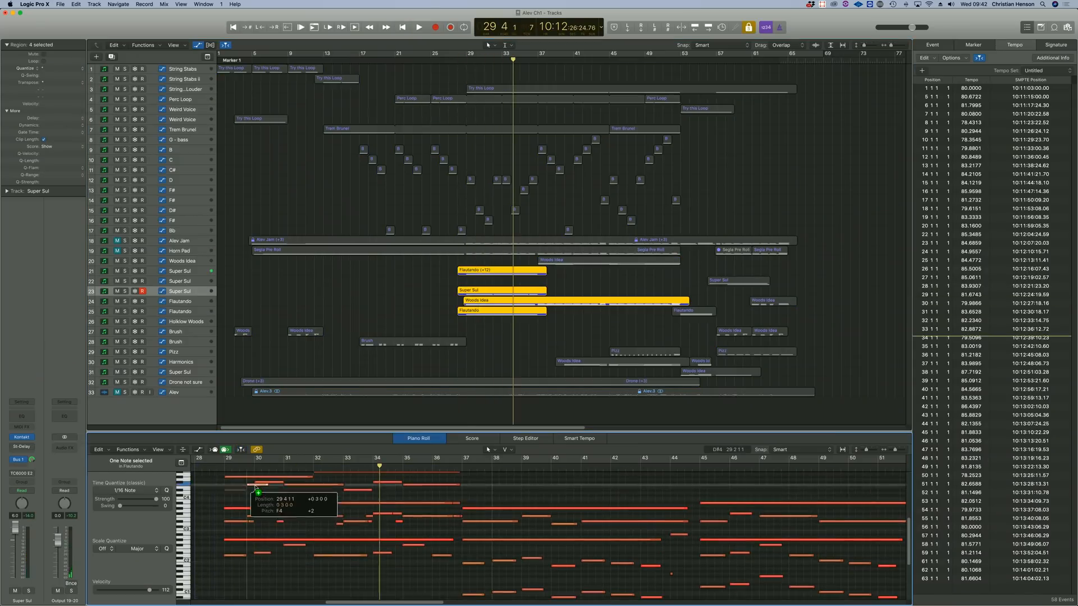
key("space")
Select all notes of the Woods Idea region on the Flautando track and apply a piano roll function to them.
key("space")
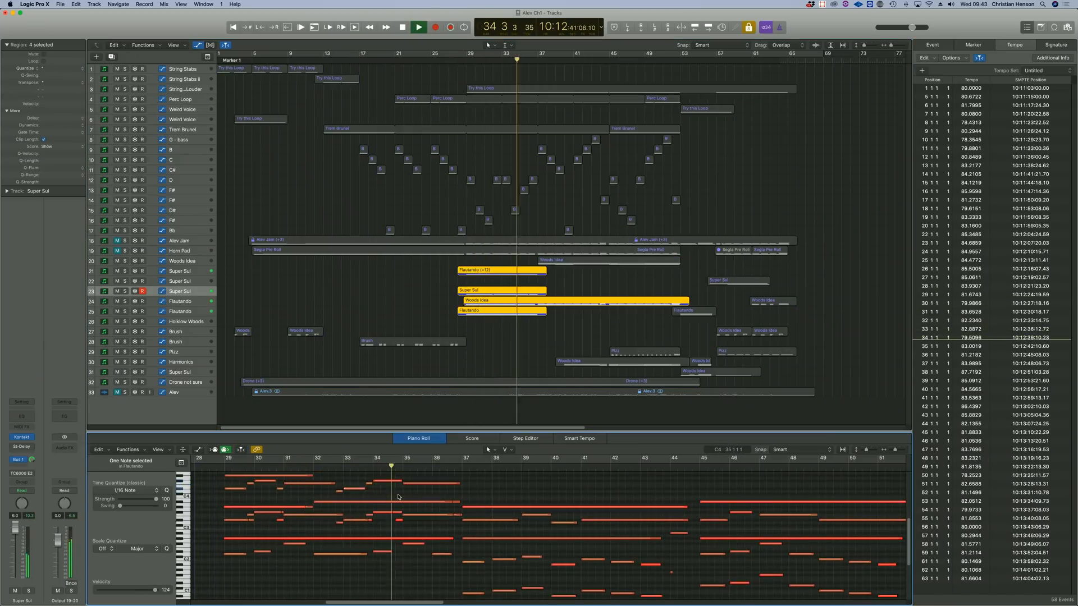
left_click(482, 301)
left_click(463, 60)
key("space")
key("super+a")
left_click(129, 449)
left_click(251, 542)
Reposition notes of the Woods Idea and Flautando regions around bars 29 to 33, playing back each change.
key("space")
left_click_drag(281, 513, 238, 519)
key("space")
left_click(477, 311)
Select the overlapping Super Sul and Flautando track regions around bar 29 and audition them together from about bar 31.
key("space")
left_click_drag(330, 518, 359, 510)
left_click_drag(447, 266, 484, 316)
key("space")
left_click(307, 468)
Adjust a note around bars 33 to 34 and audition the passage in and out of solo.
key("space")
key("space")
Raise the note in bar 33, split the selected notes at bar 35 and lower a following note.
left_click_drag(355, 498, 356, 484)
left_click(402, 467)
key("super+t")
left_click_drag(429, 516, 429, 528)
left_click(330, 467)
Replay the passage from bar 34 and split the selected notes at bar 35.
key("space")
mouse_move(338, 500)
left_mouse_down()
mouse_move(387, 484)
mouse_move(397, 502)
left_mouse_up()
Turn solo off and unmute the Horn Pad track to hear the edited passage in the full arrangement.
key("space")
key("ctrl+s")
key("ctrl+s")
left_click(373, 467)
key("space")
left_click(402, 467)
key("super+t")
key("z")
key("z")
left_click(373, 467)
key("space")
key("ctrl+s")
left_click(455, 59)
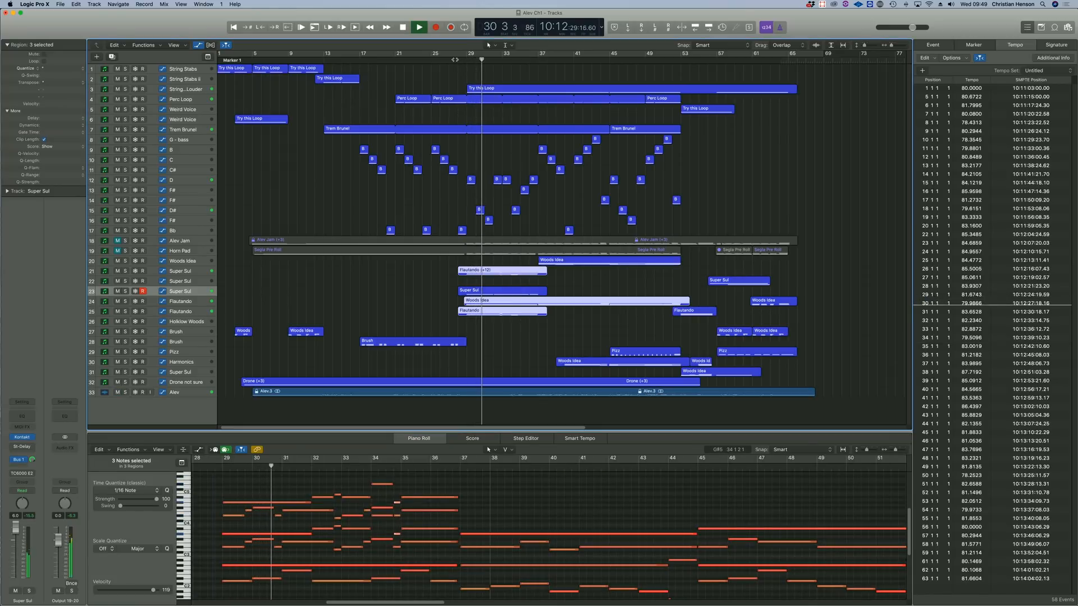
left_click(455, 60)
left_click(117, 250)
Copy the Super Sul region to start at bar 44 and play it with the last audio track muted.
left_click(477, 291)
left_click_drag(483, 291, 626, 291)
left_click(118, 392)
key("shift+space")
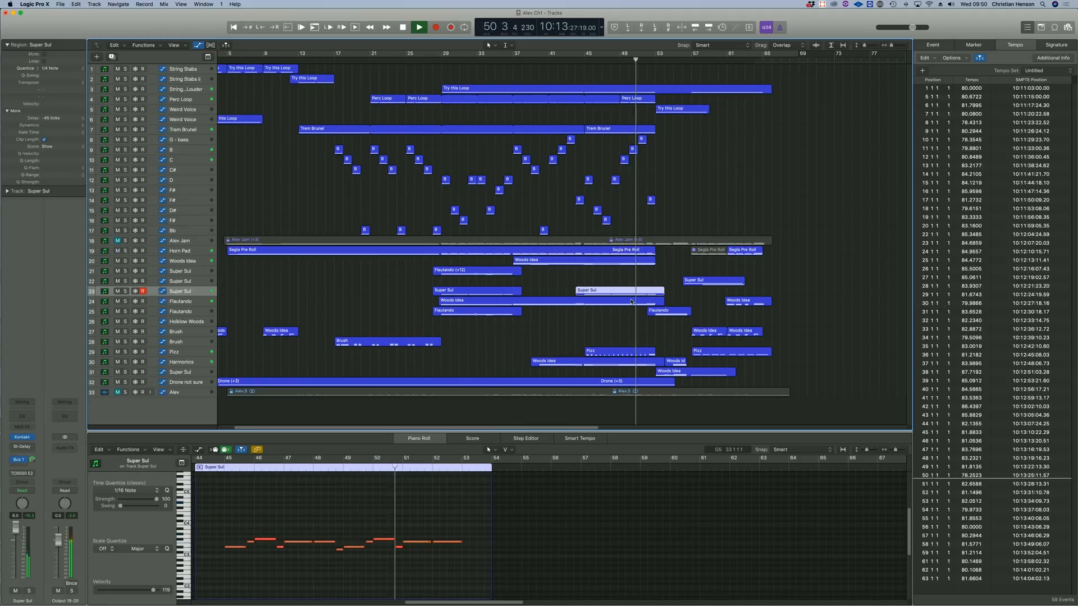
Mute the Woods Idea track and solo the Woods Idea region on the Flautando track.
left_click(117, 261)
key("space")
left_click(505, 301)
key("ctrl+s")
Reposition several notes in the soloed Woods Idea region of the Flautando track, playing back the changes.
left_click(271, 522)
left_click_drag(271, 524, 284, 516, "alt")
left_click_drag(389, 490, 425, 507)
mouse_move(493, 503)
left_mouse_down()
mouse_move(302, 503)
mouse_move(346, 489)
left_mouse_up()
key("space")
left_click_drag(492, 483, 406, 484)
key("space")
Add the Harmonics track's Woods Idea region to the piano roll selection and adjust its notes against the Flautando part.
left_click(595, 361, "shift")
scroll(433, 538, "up", 5)
left_click_drag(498, 484, 433, 486)
left_click(453, 492)
left_click(466, 468)
left_click_drag(521, 530, 491, 530)
mouse_move(447, 536)
left_mouse_down("alt")
mouse_move(507, 535)
mouse_move(507, 548)
left_mouse_up("alt")
left_click_drag(483, 498, 541, 498, "alt")
left_click(481, 468)
Add the Pizz region and the copied Super Sul region to the soloed selection.
left_click(616, 353, "shift")
left_click(616, 291, "shift")
scroll(483, 539, "down", 5)
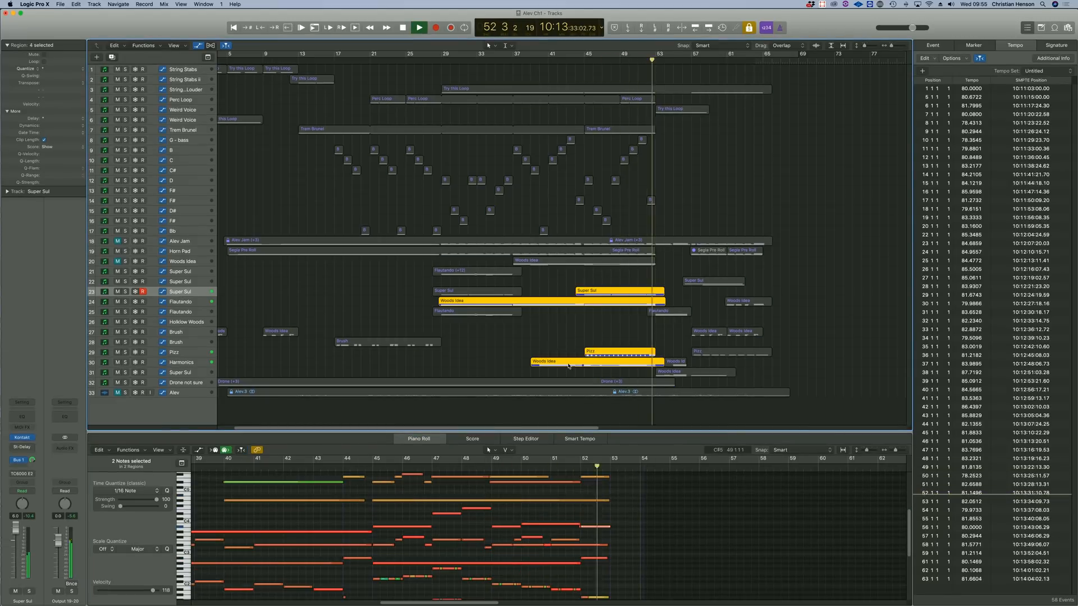
Reposition notes in the Horn Pad track's Segla Pre Roll region and apply a piano roll function to them.
key("ctrl+s")
left_click(616, 291)
left_click(566, 250)
left_click(476, 525)
left_click_drag(610, 525, 401, 525)
left_click_drag(388, 526, 418, 519, "alt")
left_click(129, 450)
left_click(153, 489)
Toggle solo and adjust notes of the Segla Pre Roll region alongside the Flautando track's Woods Idea region.
key("ctrl+s")
left_click(567, 301)
left_click(567, 251, "shift")
left_click(555, 533)
left_click(571, 461)
left_click_drag(556, 533, 645, 520, "alt")
left_click(580, 466)
Cycle bars 37 to 53 and audition the soloed Woods Idea region while adjusting its notes.
scroll(580, 522, "up", 1)
left_click(605, 535)
left_click(549, 468)
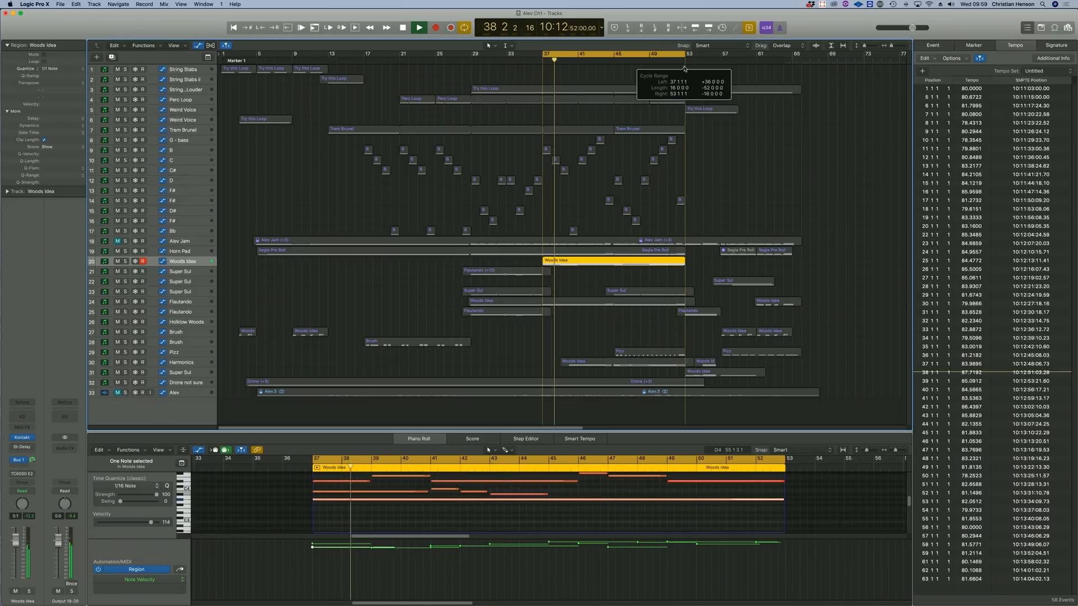
left_click_drag(598, 516, 585, 496)
key("space")
scroll(585, 503, "up", 2)
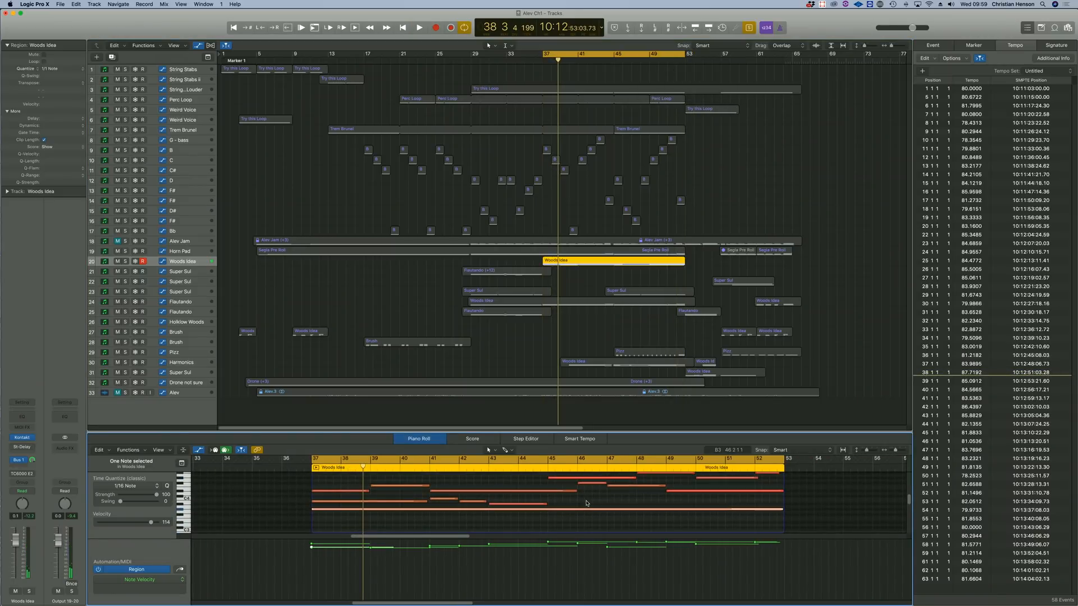
Return the playhead to bar 37 and choose the legato, then the last short articulation in the copied Woods Idea track's Albion Neo Woodwinds instrument.
left_click(545, 57)
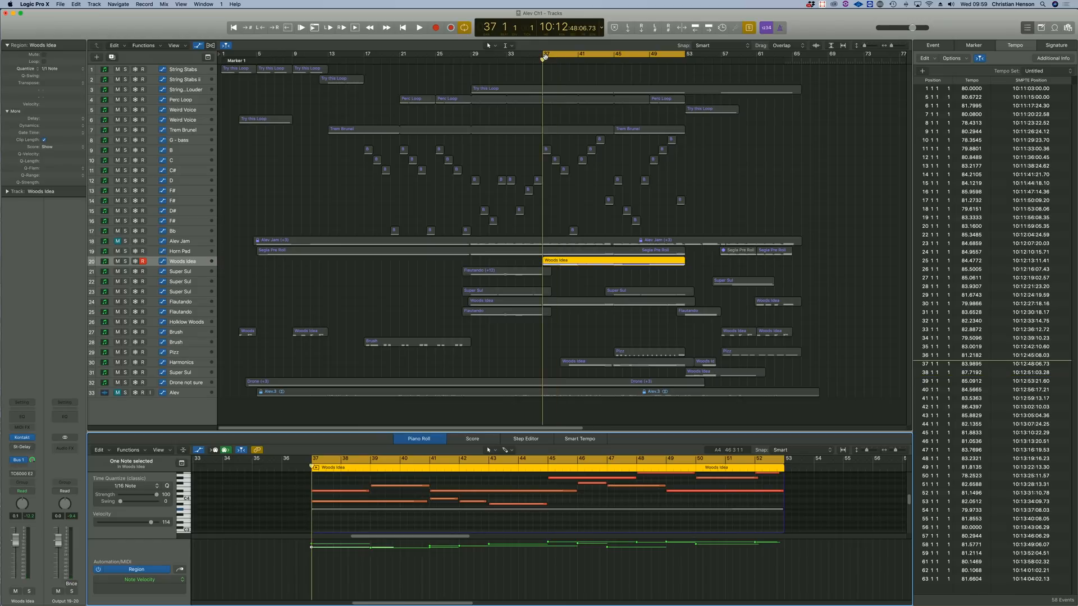
left_click(23, 438)
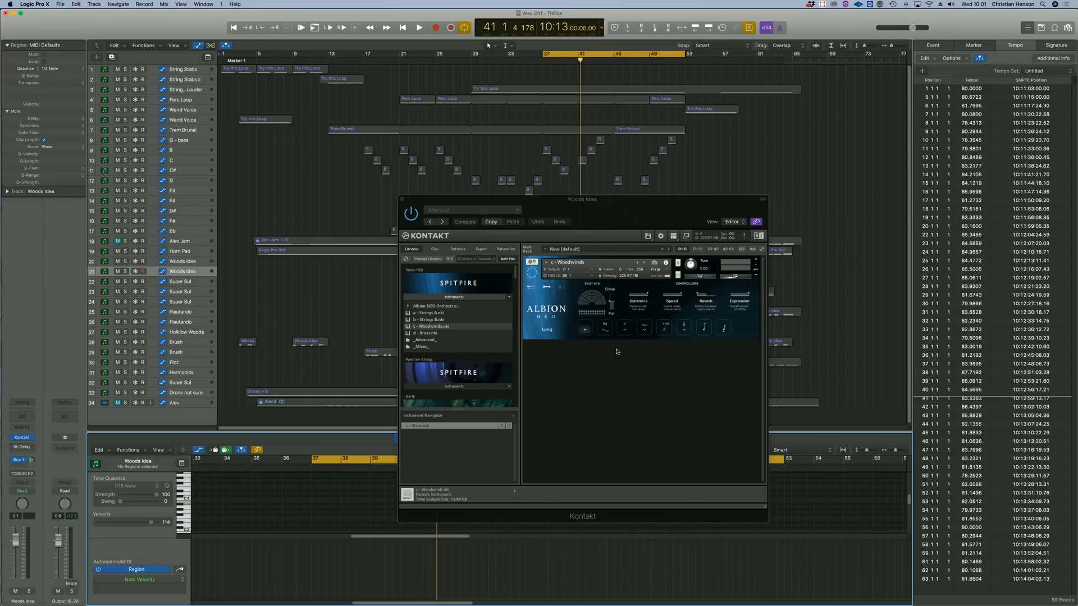
left_click(604, 327)
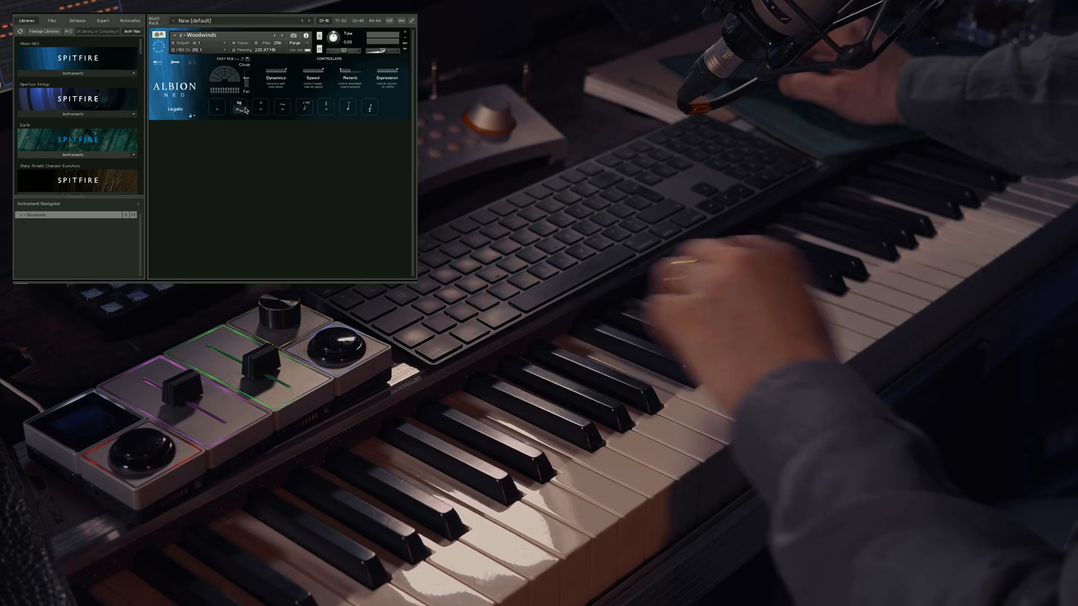
left_click(371, 110)
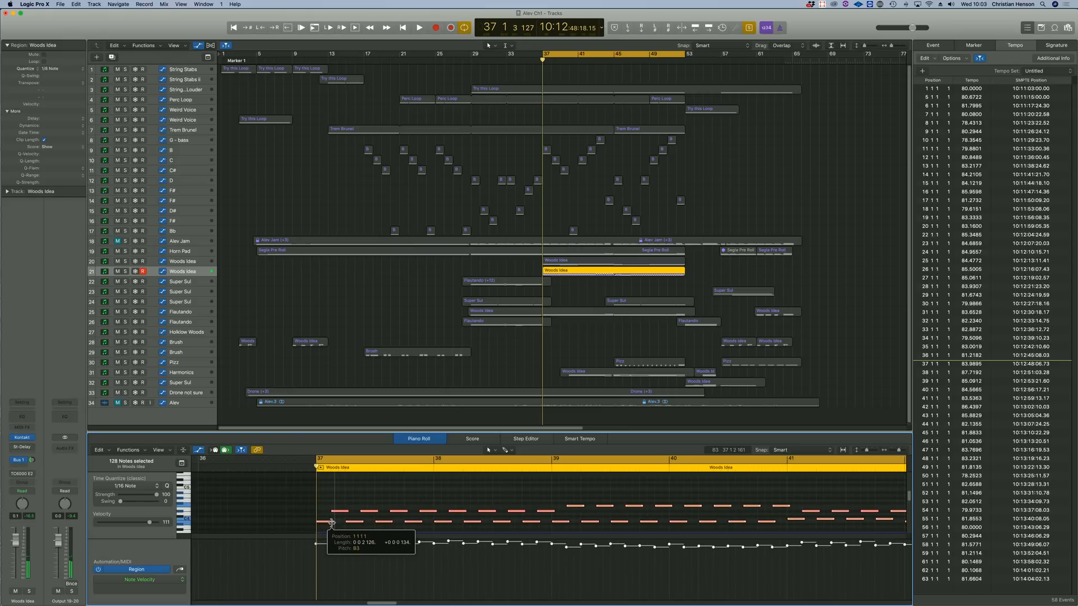
Shift all selected notes of the copied Woods Idea region slightly in time near bar 37.
left_click_drag(331, 523, 332, 523)
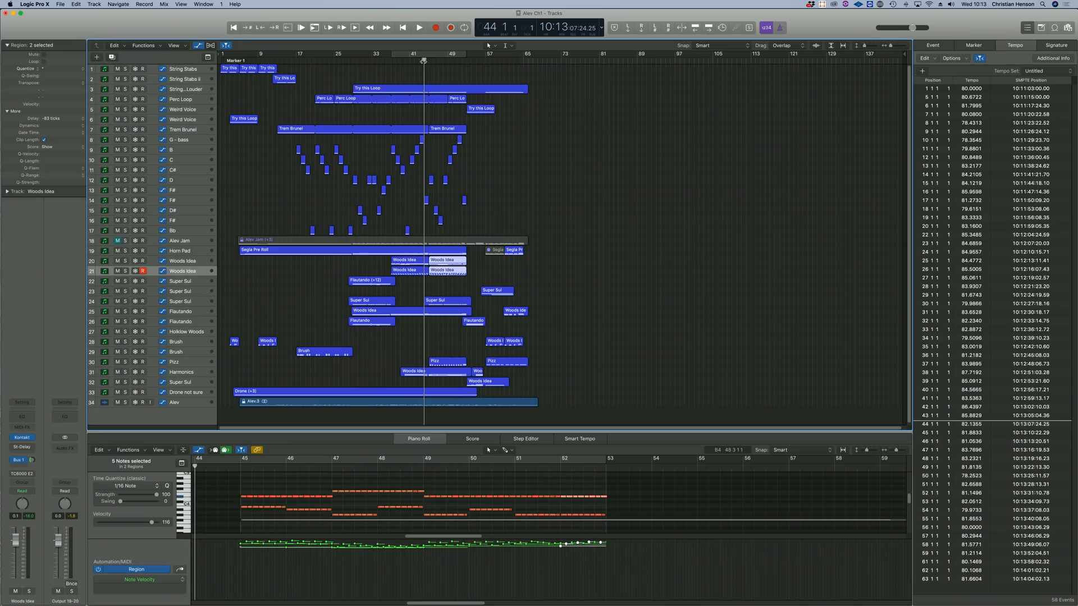
key("period")
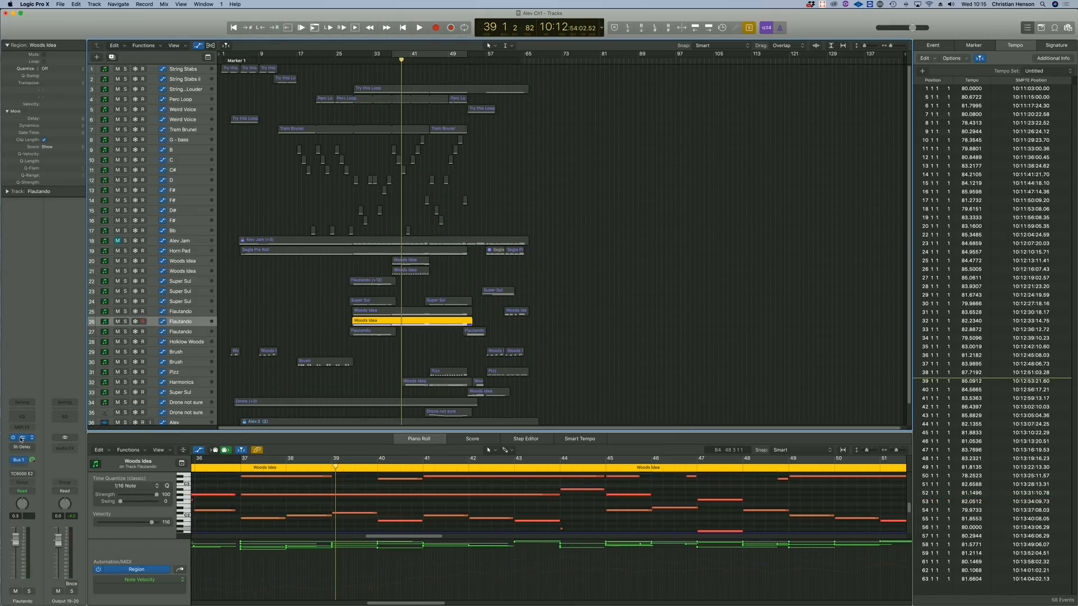
Check the articulations of the Flautando track's Albion Neo Strings A instrument and close its window.
left_click(22, 438)
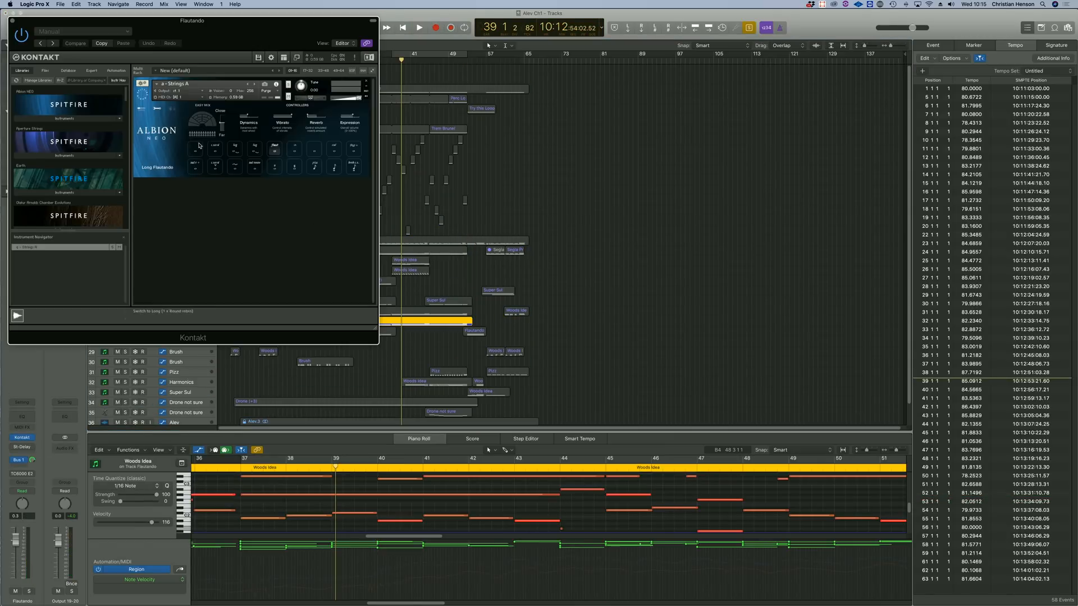
left_click(13, 23)
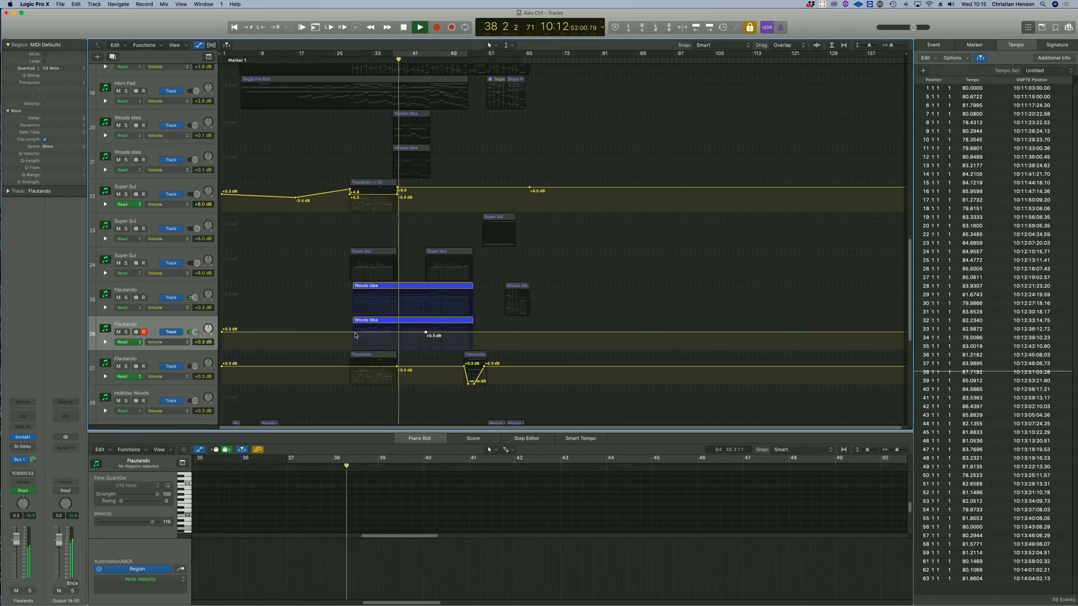
Shape a volume fade-in under the copied Flautando track's Woods Idea region, rising from silence through -22.3 dB to about -1.9 dB.
left_click(428, 335)
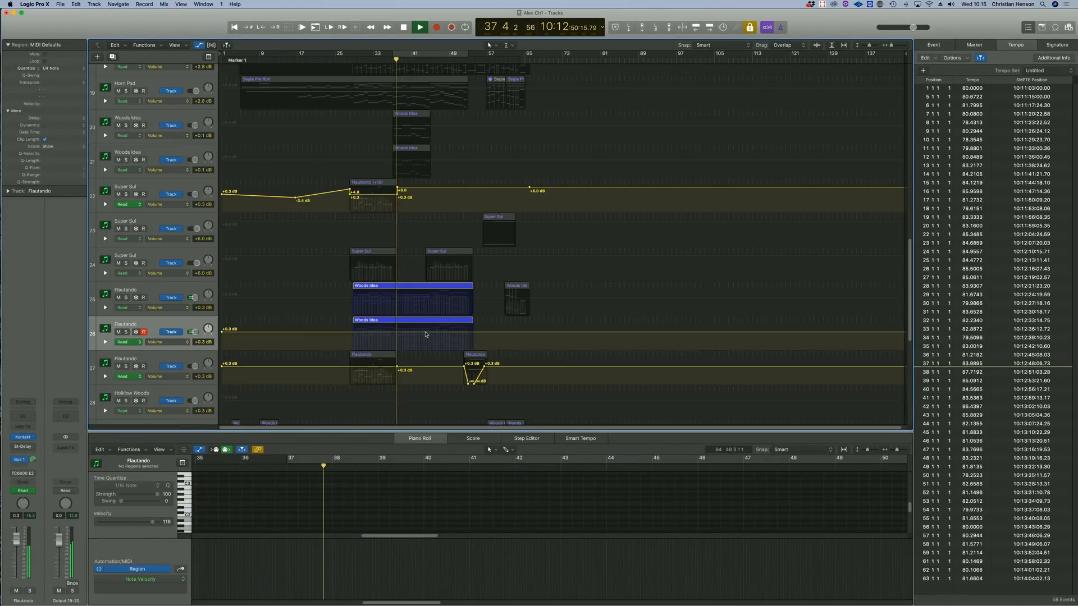
left_click(426, 334)
left_click_drag(354, 333, 398, 346)
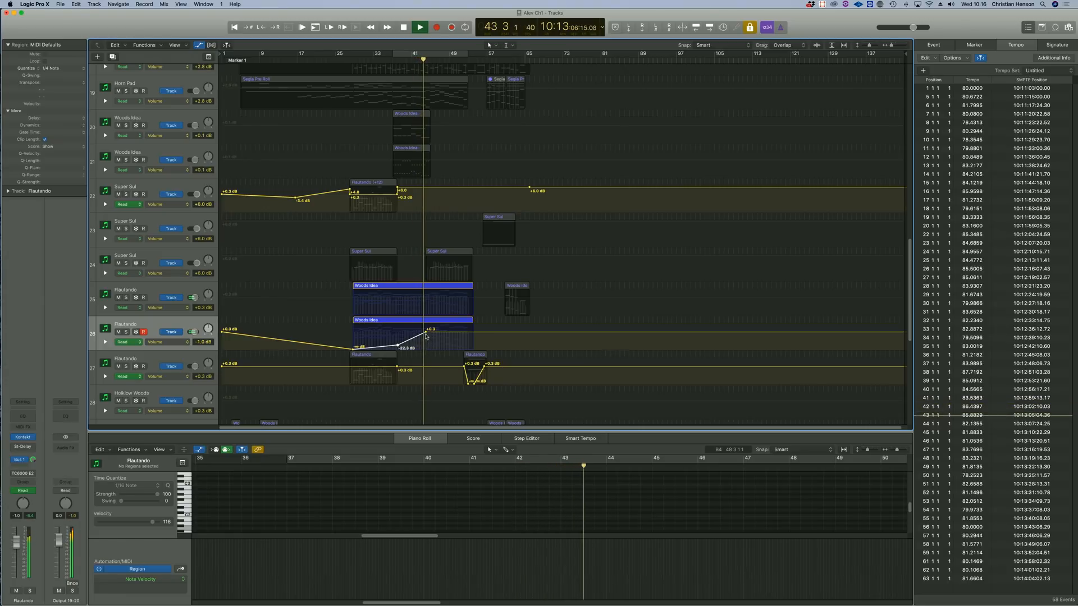
left_click_drag(425, 334, 431, 338)
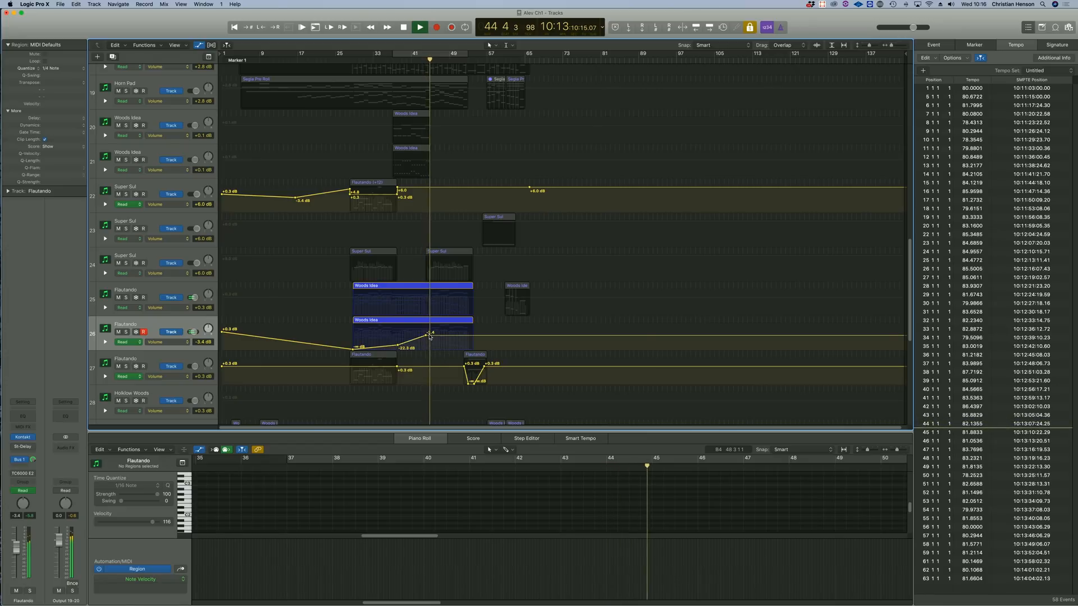
left_click_drag(427, 336, 425, 334)
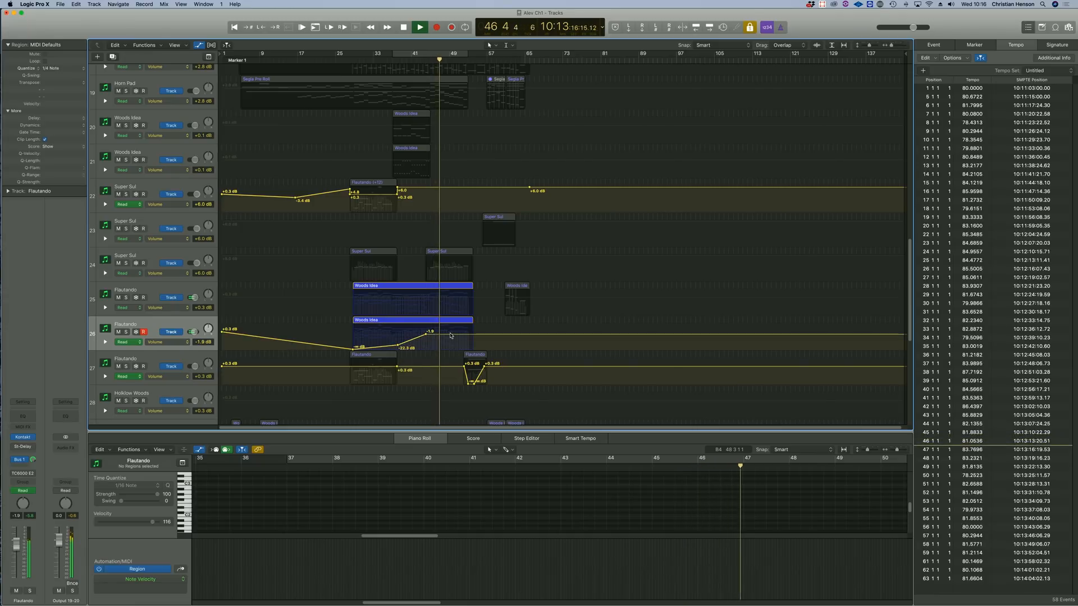
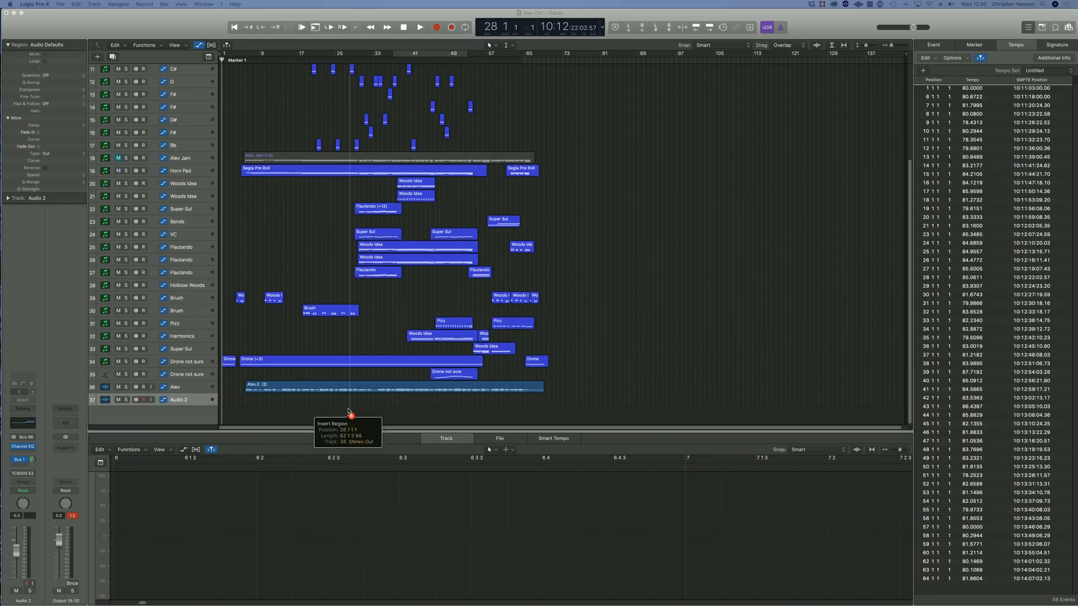
Move the imported choir audio regions earlier so they begin around bar 6.
left_click_drag(348, 411, 358, 409)
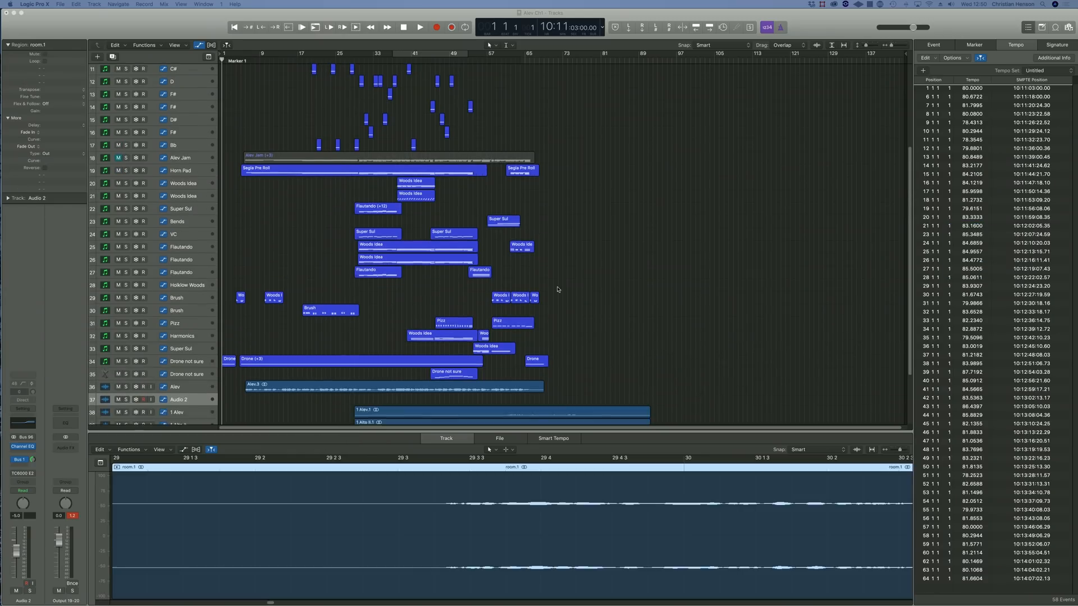
scroll(557, 290, "down", 5)
left_click(606, 338)
key("super+Down")
key("super+Down")
key("super+Down")
key("super+Down")
left_click_drag(681, 332, 596, 492)
key("super+Right")
key("super+Right")
scroll(440, 303, "left", 10)
left_click_drag(769, 175, 329, 175)
Refine the start points of the choir regions, with 1 Alev and 1 Soprano II beginning near bar 13.
left_click(316, 59)
left_click_drag(318, 123, 270, 125)
left_click_drag(253, 167, 355, 325)
left_click_drag(377, 154, 416, 173)
left_click(427, 107, "shift")
key("super+Left")
key("super+Left")
left_click(465, 174)
Play the choir parts and mute the room track.
key("space")
left_click(457, 217)
left_click(449, 373)
key("m")
key("space")
Pan the 1 Alto II, 1 Soprano I and 1 Soprano II tracks apart across the stereo field.
left_click_drag(209, 179, 208, 166)
left_click_drag(209, 291, 208, 305)
left_click_drag(208, 347, 208, 337)
Route the choir tracks to Bus 3 in the mixer and insert an RCompressor on its Aux 3 channel.
left_click_drag(288, 367, 534, 367)
key("x")
left_click(670, 457)
left_click(844, 418)
mouse_move(849, 558)
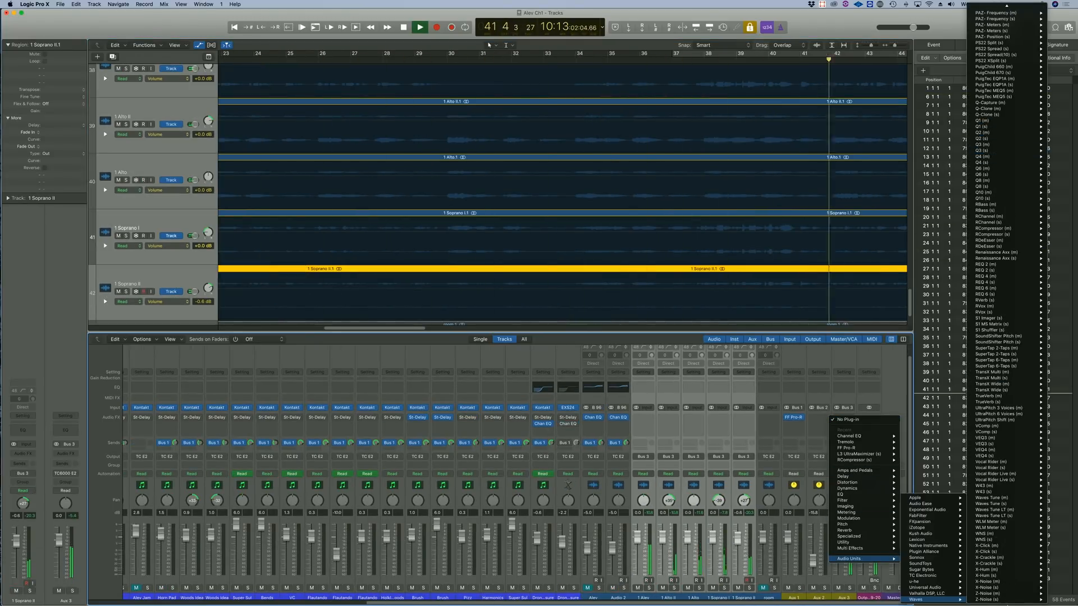
left_click(1055, 382)
Loop bars 37 to 53 and shape a REQ 6 (s) equalizer inserted on the Aux 3 channel during playback.
key("super+Left")
left_click_drag(606, 53, 810, 54)
left_click(844, 424)
left_click(1058, 301)
key("space")
key("super+space")
key("Escape")
key("space")
left_click_drag(133, 87, 127, 83)
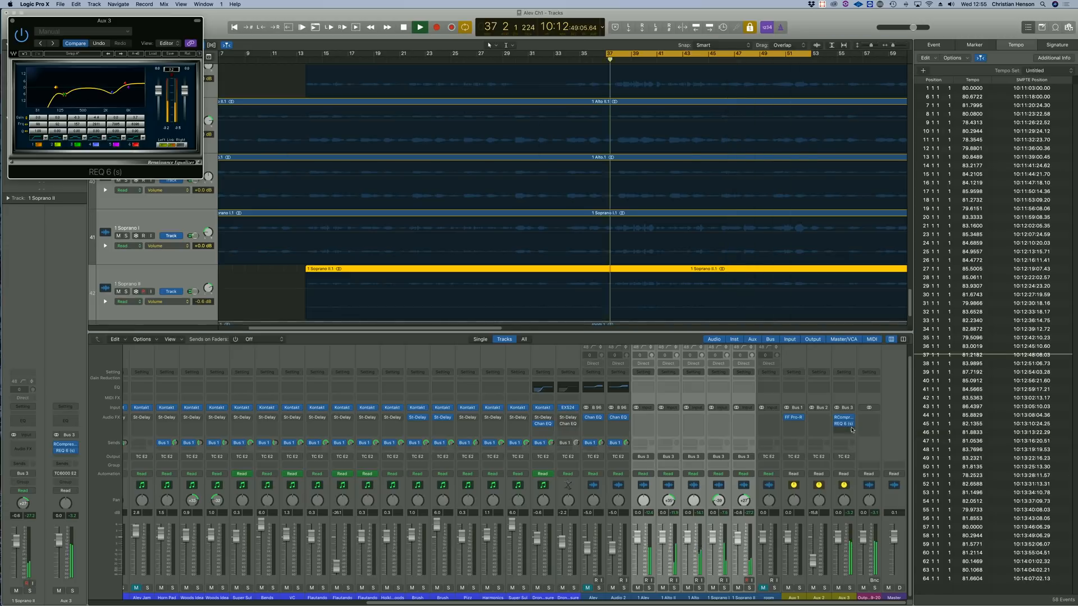
Send Aux 3 to Bus 1 and set up 1 Alev with the TC E2 output, its own RCompressor and REQ 6 (s).
left_click(843, 443)
left_click(643, 597)
left_click(644, 457)
left_click(643, 424)
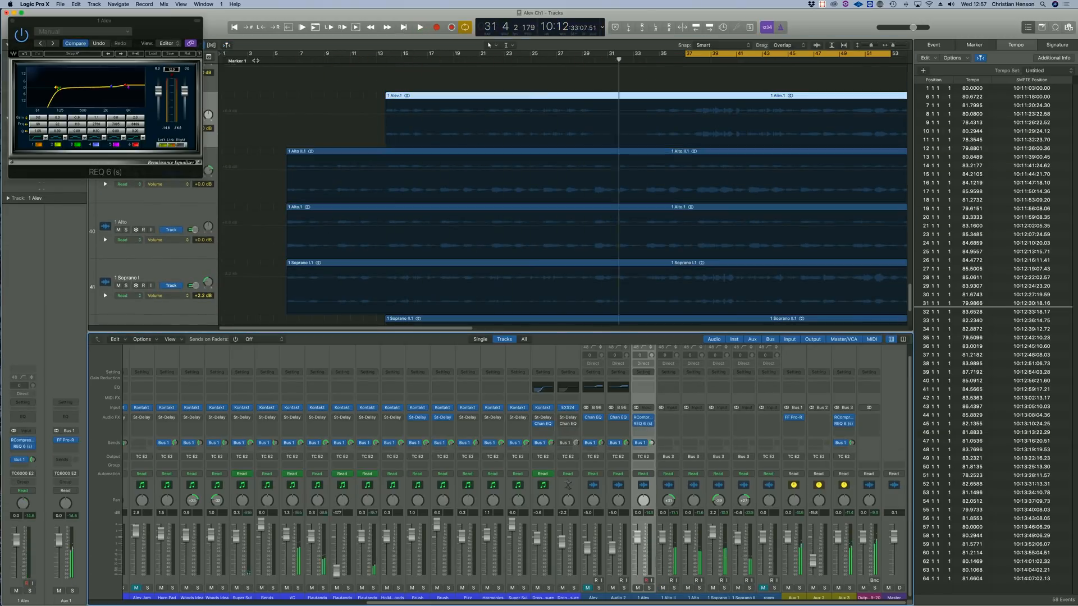
left_click(12, 21)
Rename the Aux 3 channel as Choir and check its REQ 6 (s) equalizer.
double_click(843, 597)
type("Choir")
key("Return")
key("super+Left")
left_click(844, 423)
key("super+Right")
scroll(561, 196, "down", 5)
left_click(12, 21)
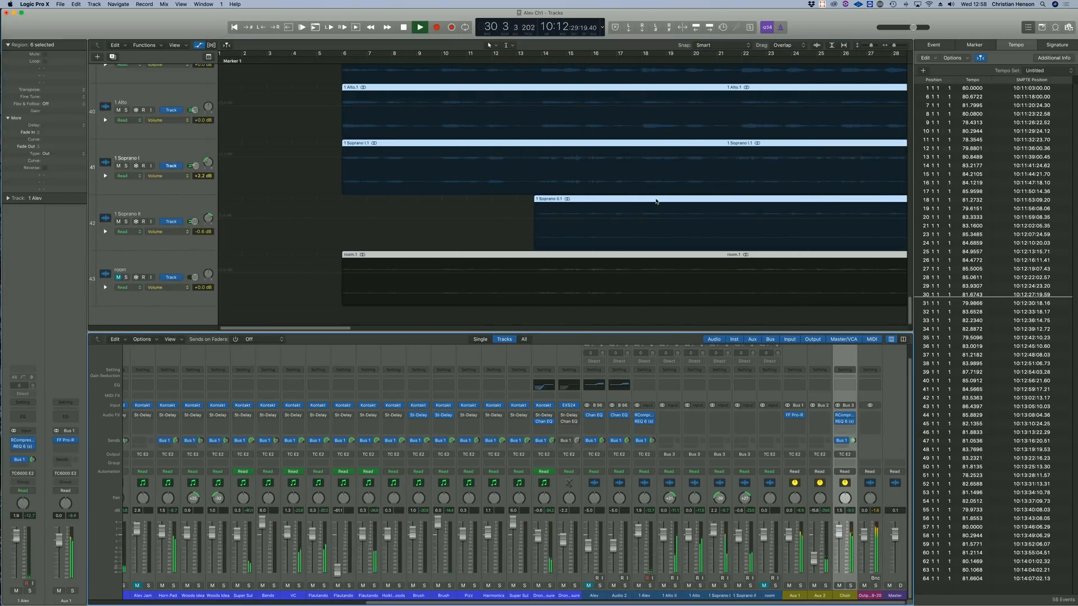
Insert a REQ 6 (s) equalizer on the Flautando channel and raise the 1 Alev fader slightly.
key("super+Left")
left_click(317, 596)
left_click(318, 405)
left_click(28, 446)
left_click(196, 337)
left_click(605, 232)
left_click_drag(638, 535, 640, 532)
Shape a REQ 6 (s) equalizer on the Woods Idea channel while its region is soloed and looped.
key("space")
left_click(610, 101)
key("ctrl+s")
key("super+u")
left_click(192, 415)
key("space")
left_click_drag(98, 87, 98, 93)
left_click_drag(114, 87, 127, 80)
left_click(13, 21)
key("ctrl+s")
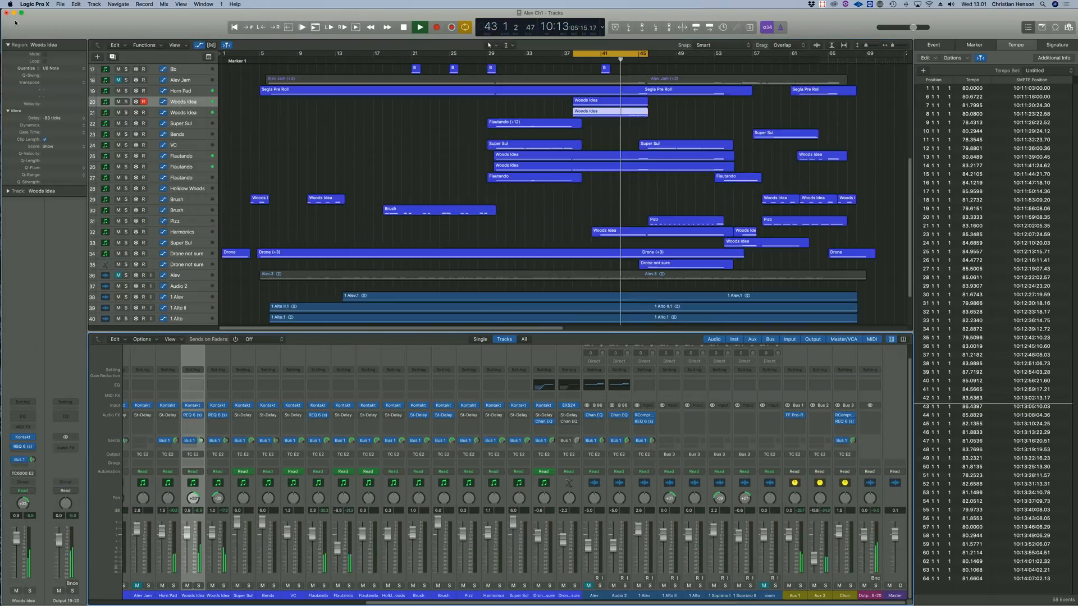
Turn off looping and automate the low-cut frequency of a Single Band EQ on Horn Pad, starting at 330 Hz.
key("c")
left_click(543, 596)
left_click(393, 162)
left_click(28, 446)
key("super+Down")
left_click(265, 145)
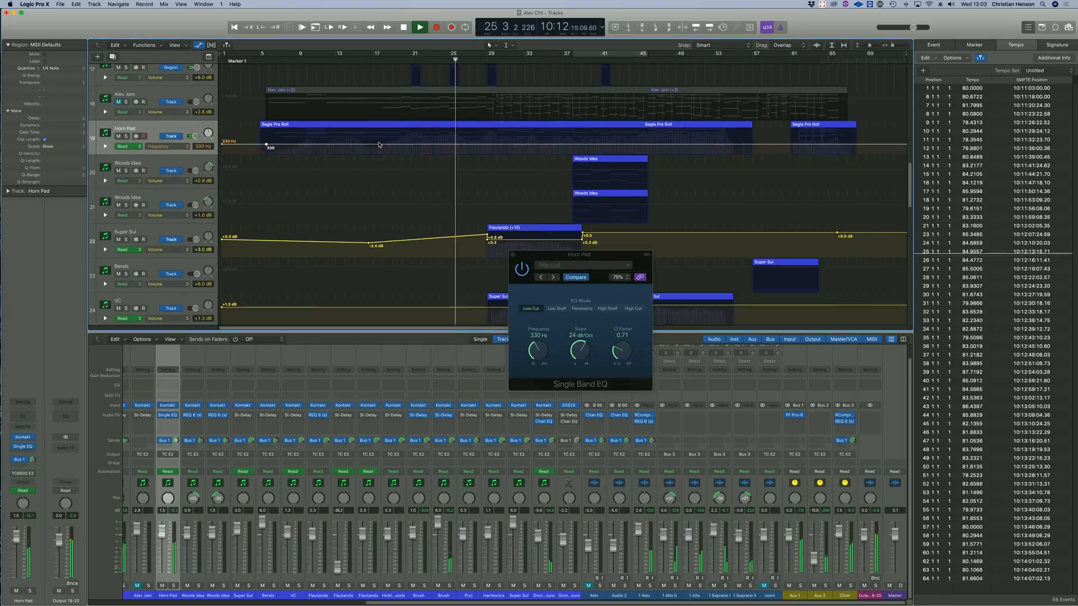
left_click(512, 254)
Select the upper Woods Idea region and set up a low-cut REQ 6 (s) equalizer on Output 19-20.
scroll(360, 214, "down", 10)
scroll(361, 213, "down", 5)
scroll(454, 168, "up", 15)
left_click(609, 168)
scroll(454, 107, "down", 5)
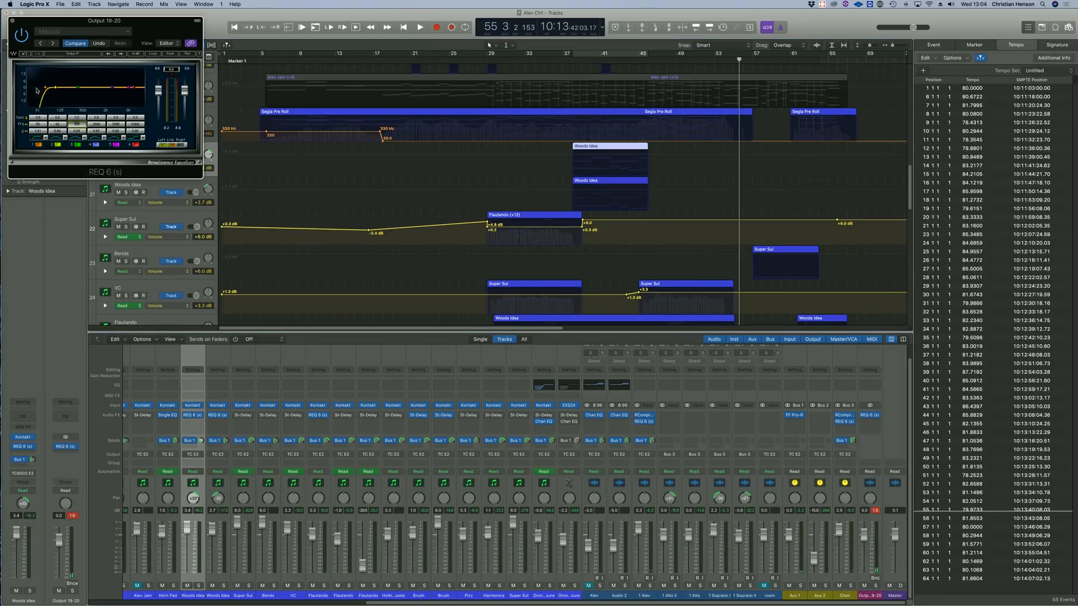
left_click(869, 415)
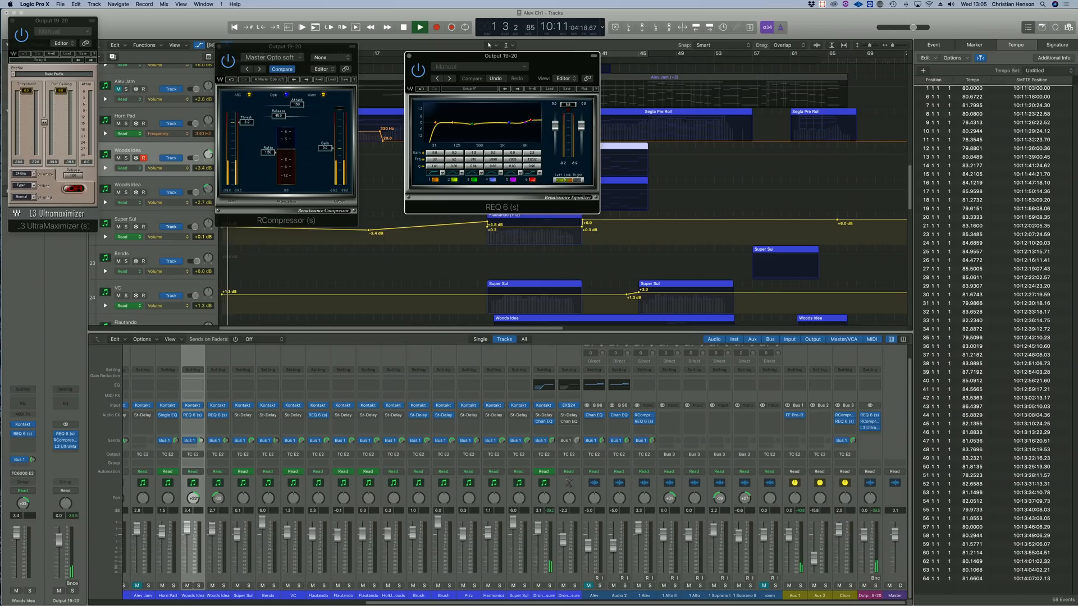
Fine-tune the Output 19-20 chain: the L3 UltraMaximizer threshold, REQ 6 high band, and RCompressor threshold and release.
left_click_drag(26, 91, 26, 95)
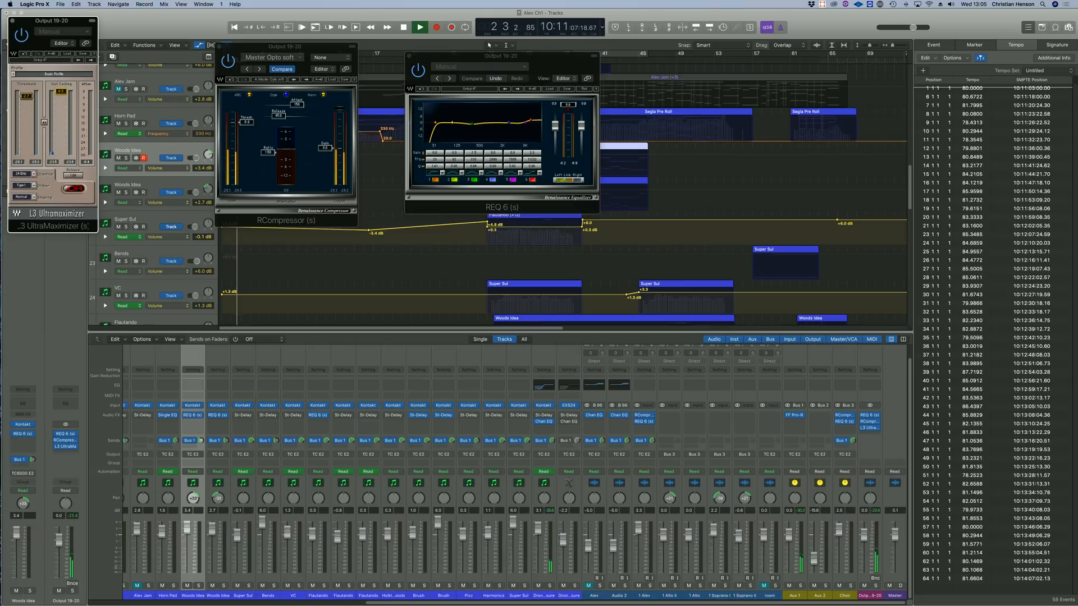
left_click_drag(532, 122, 531, 121)
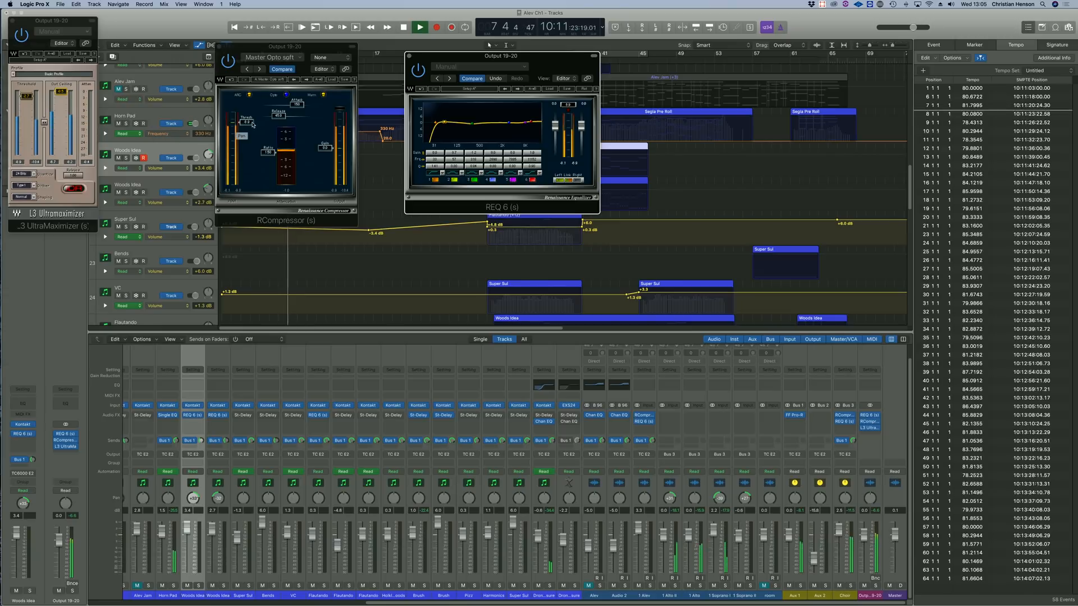
left_click_drag(250, 124, 250, 120)
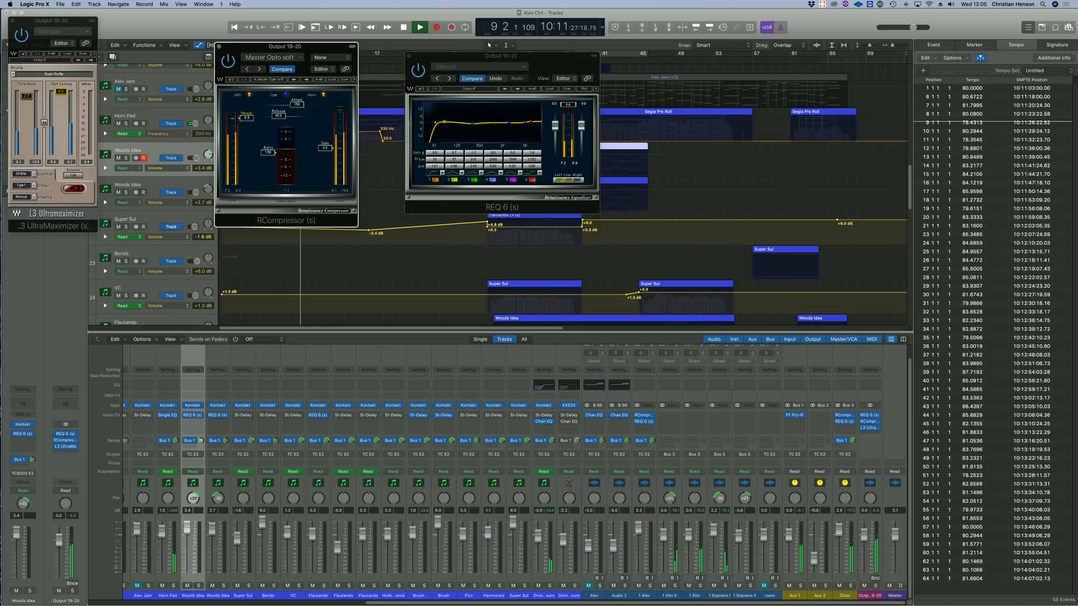
left_click_drag(279, 115, 279, 114)
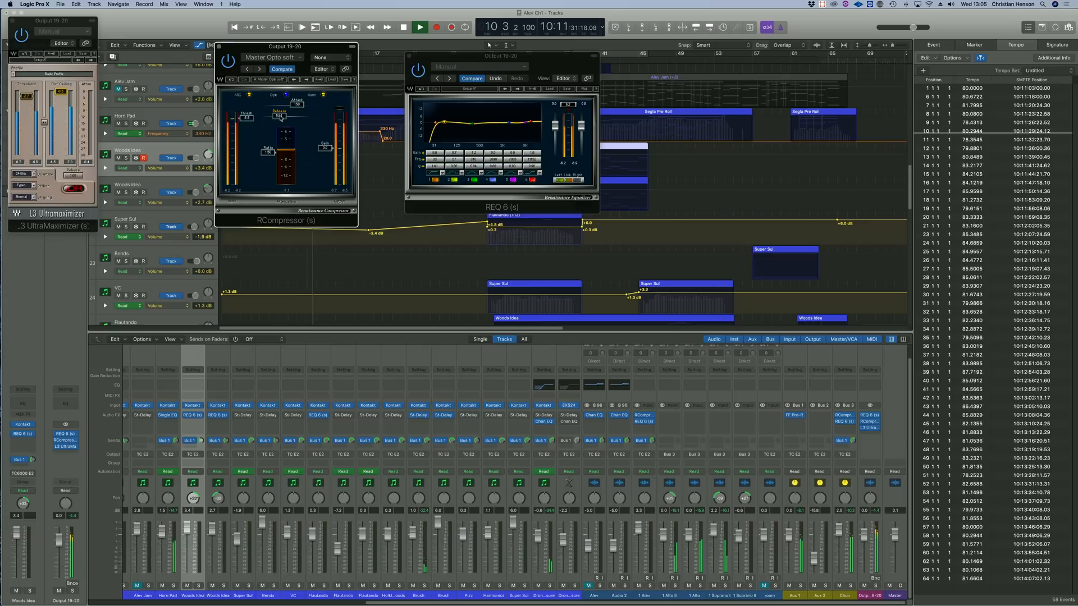
left_click_drag(297, 50, 317, 214)
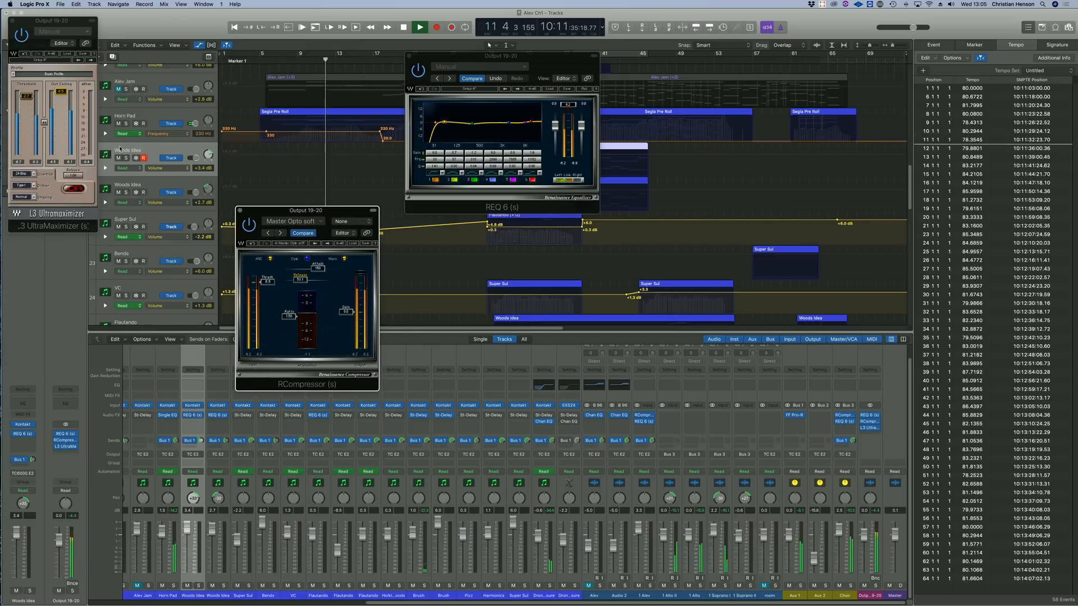
Show the Horn Pad volume lane and automate two dips to about -1 dB near bars 11 and 15.
left_click(105, 134)
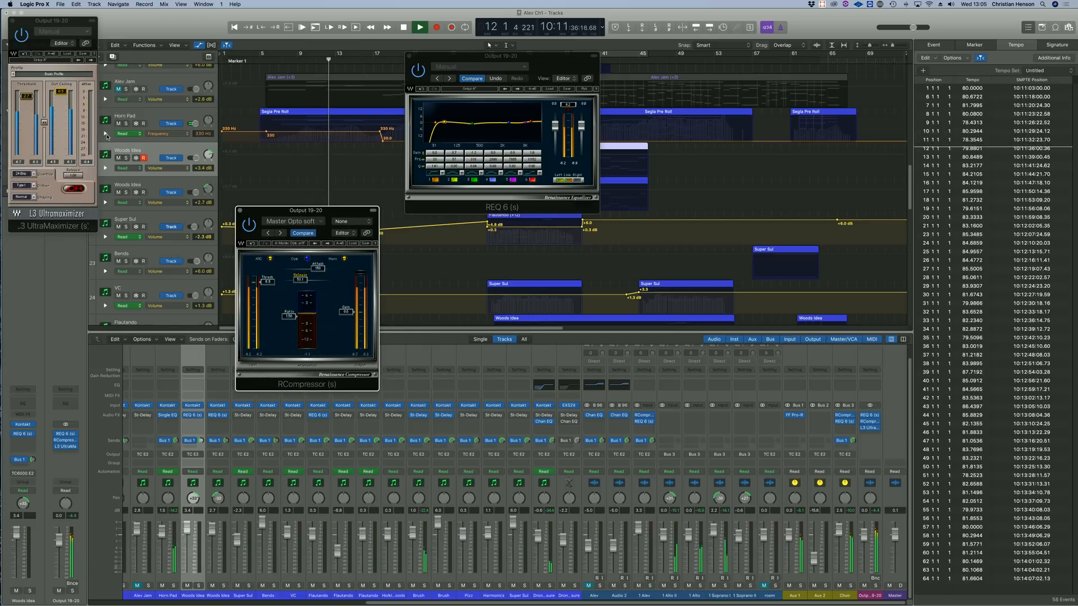
left_click(384, 156)
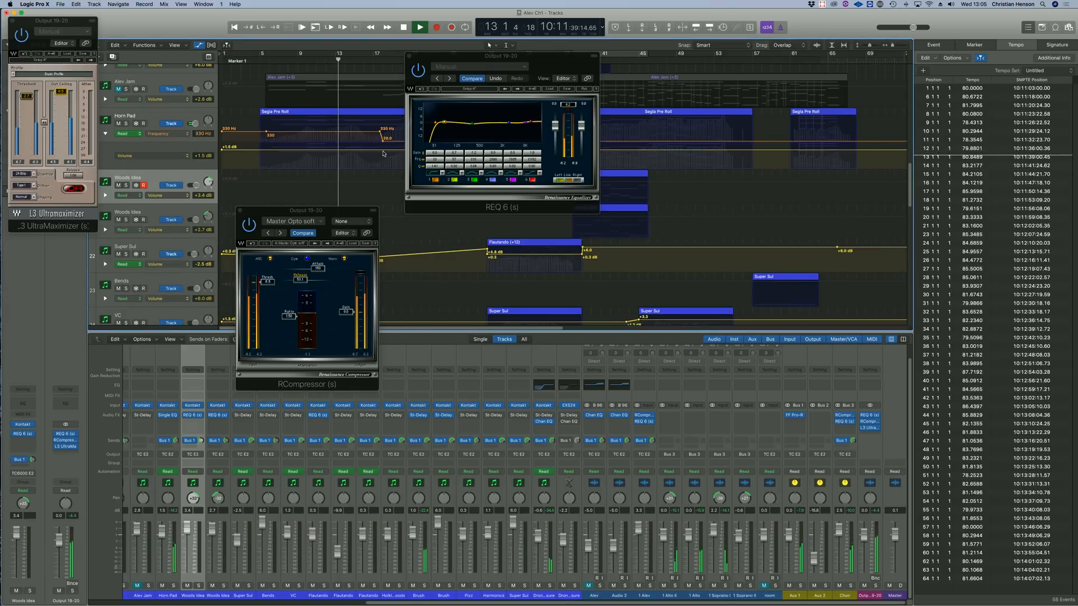
left_click(316, 151)
left_click(283, 151)
left_click(352, 151)
left_click(339, 151)
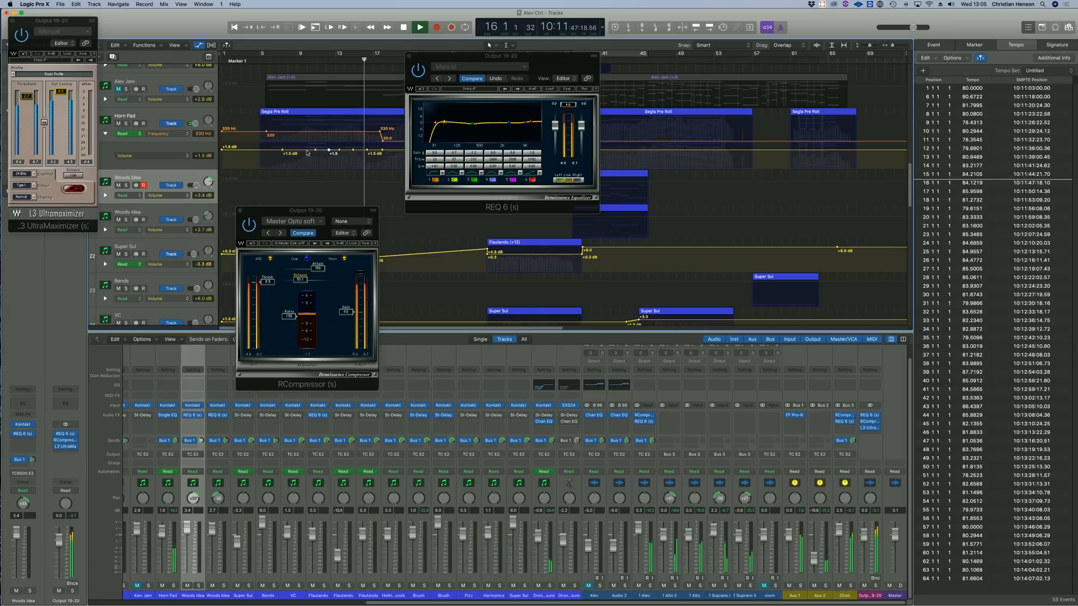
left_click_drag(315, 150, 354, 154)
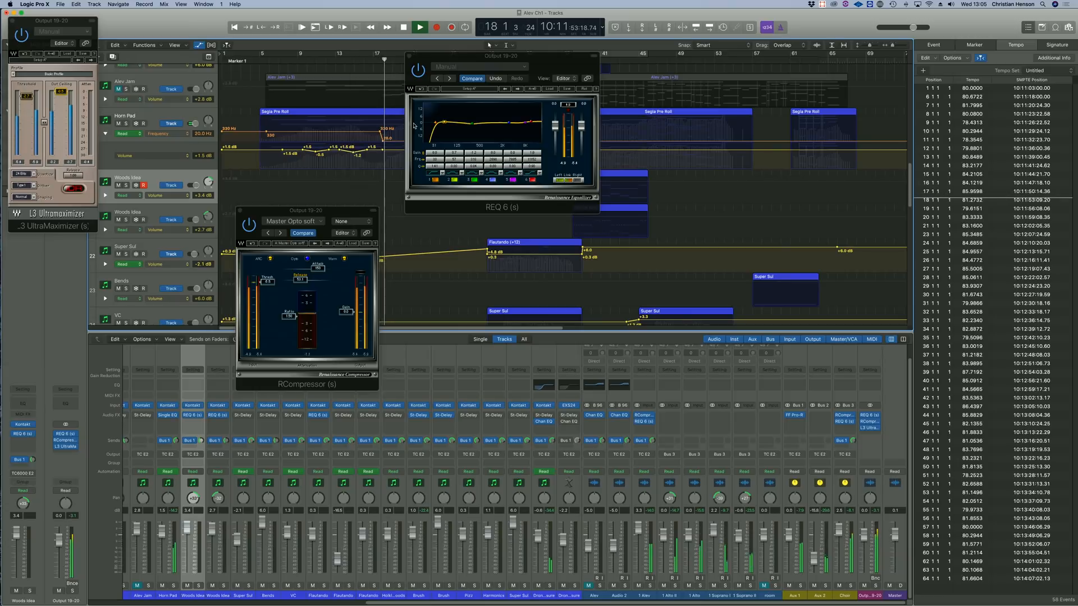
Shift the Horn Pad frequency automation's drop near bar 18 slightly and close the plug-in windows.
left_click(382, 132)
left_click_drag(381, 131, 385, 138)
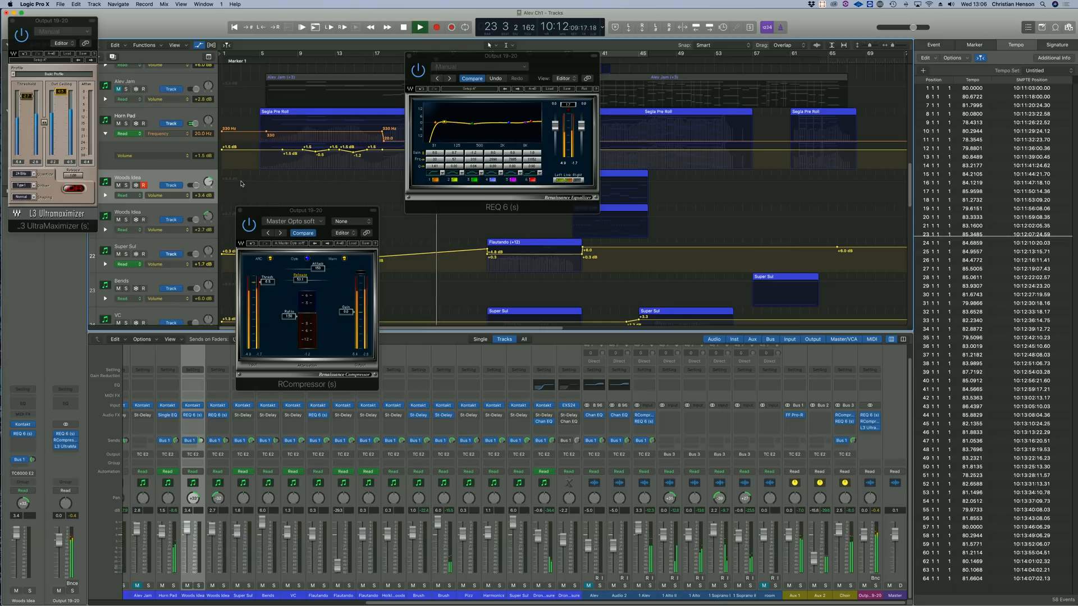
left_click(239, 211)
left_click(412, 60)
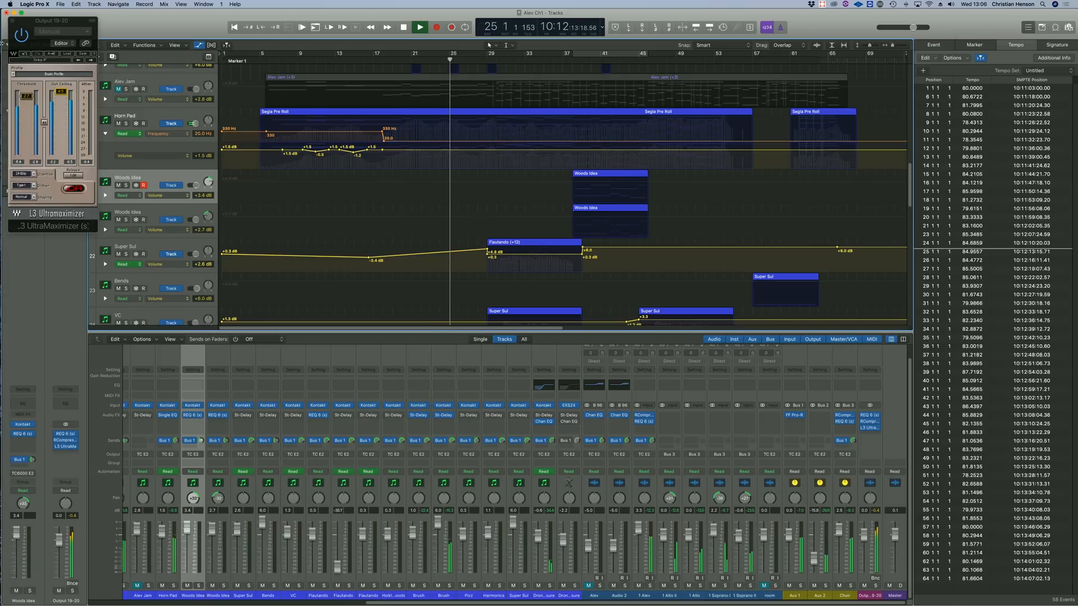
key("super+w")
Set the cycle range across the whole arrangement, from bar 1 to about bar 71.
scroll(504, 242, "up", 15)
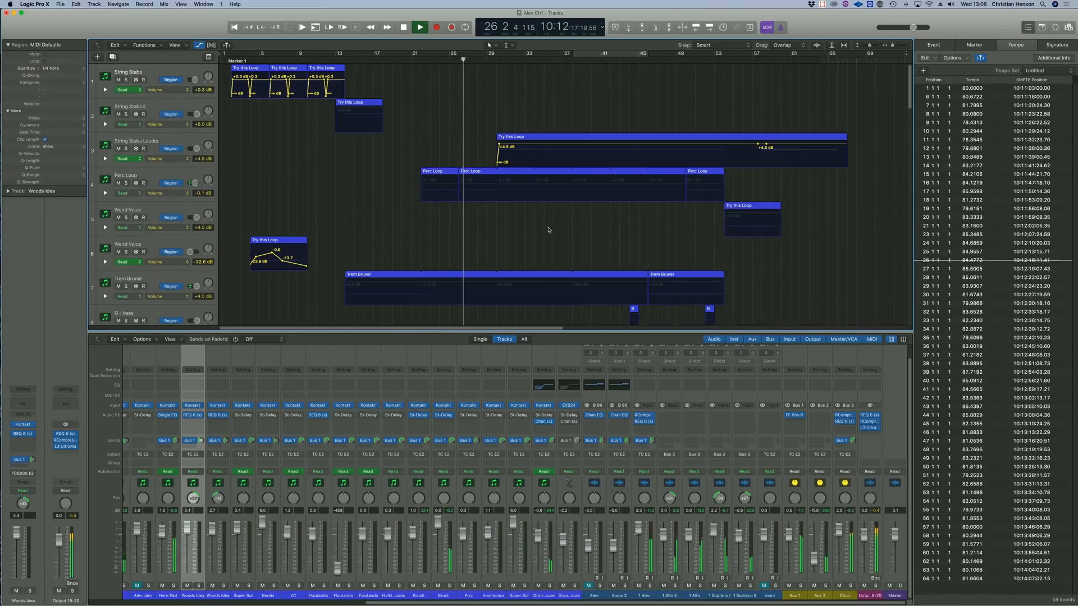
key("super+Up")
key("super+Up")
key("super+Up")
key("super+Up")
key("super+Up")
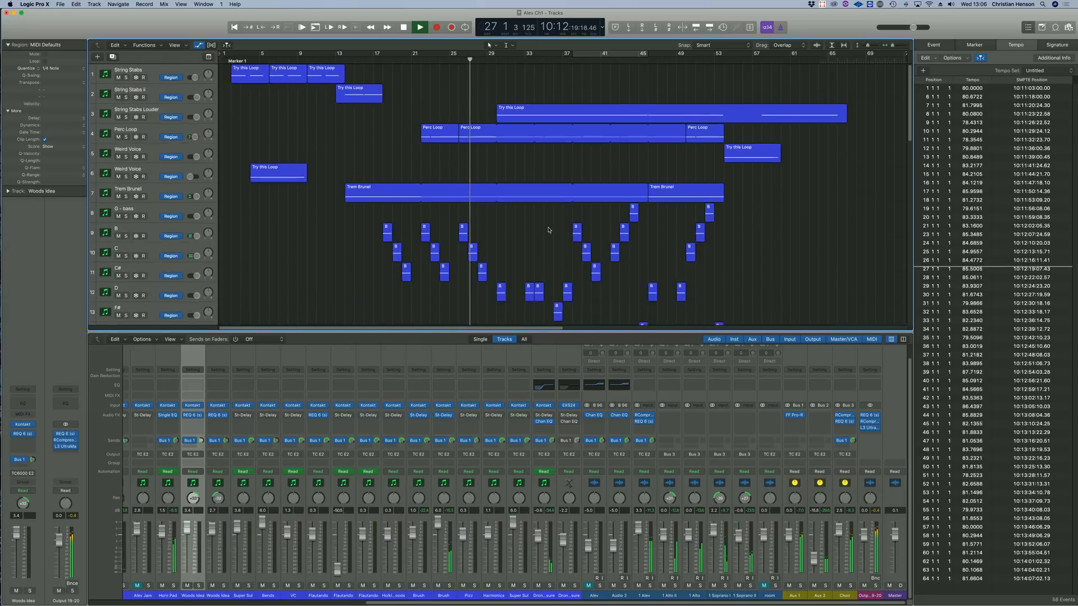
key("super+Up")
key("super+Up")
key("super+Up")
key("super+Up")
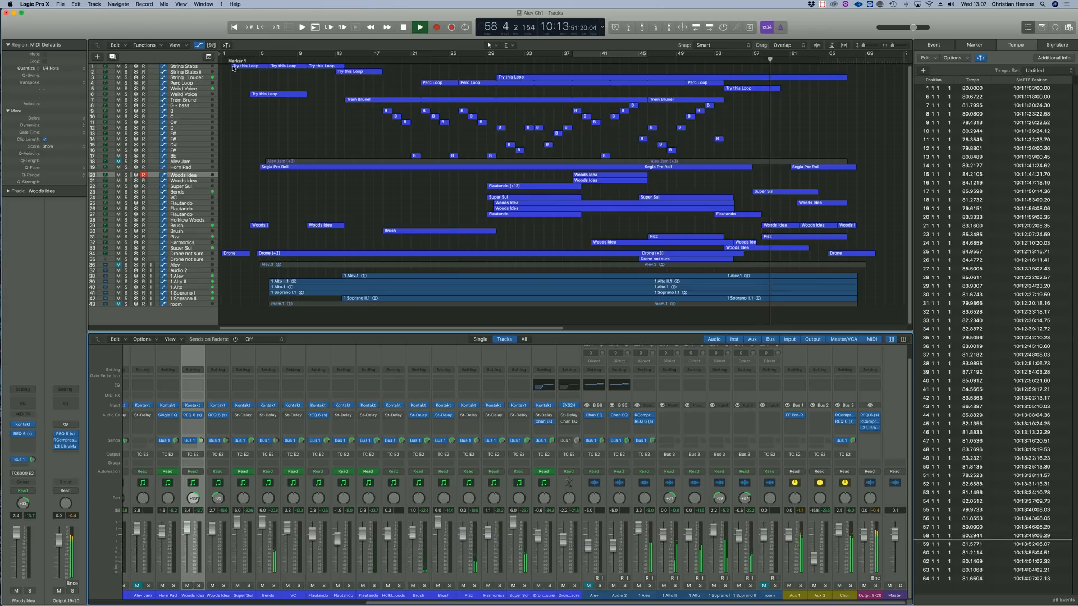
left_click_drag(223, 53, 886, 87)
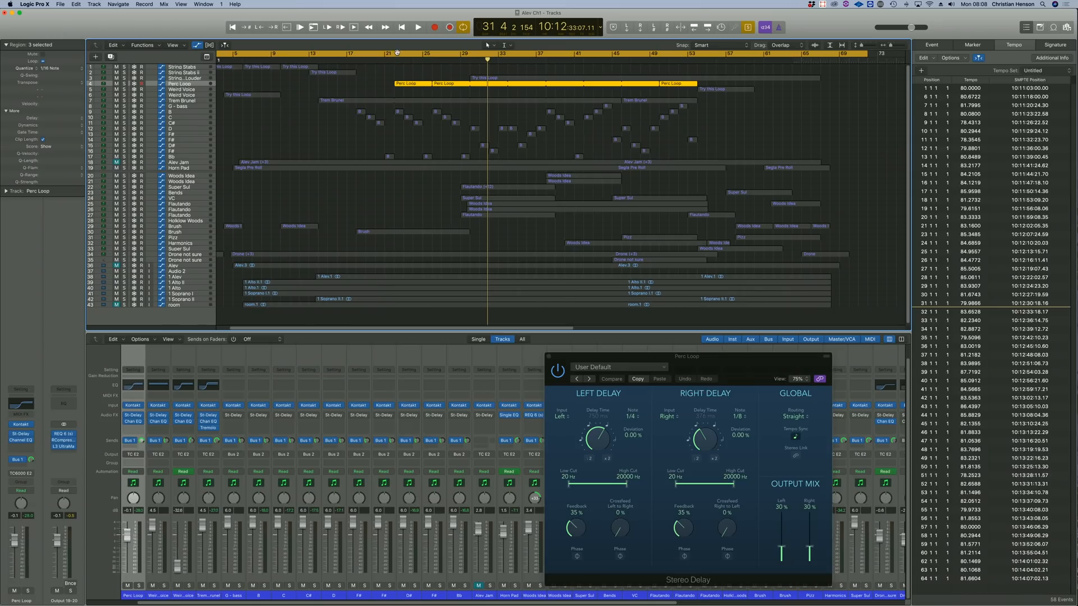
Audition the soloed Perc Loop from about bar 22 and delete its track.
left_click(396, 54)
double_click(392, 60)
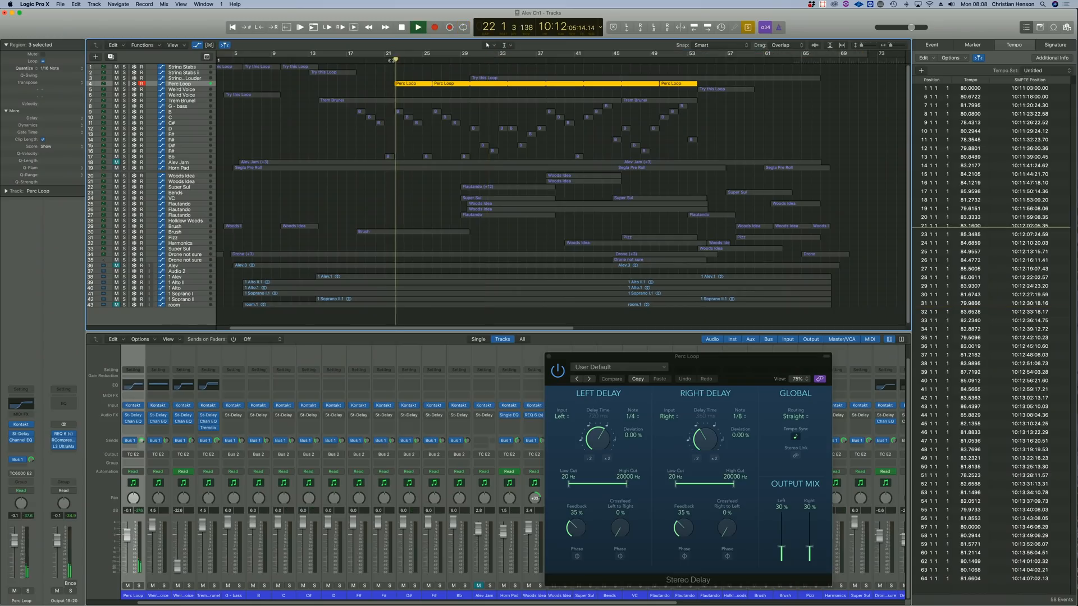
key("space")
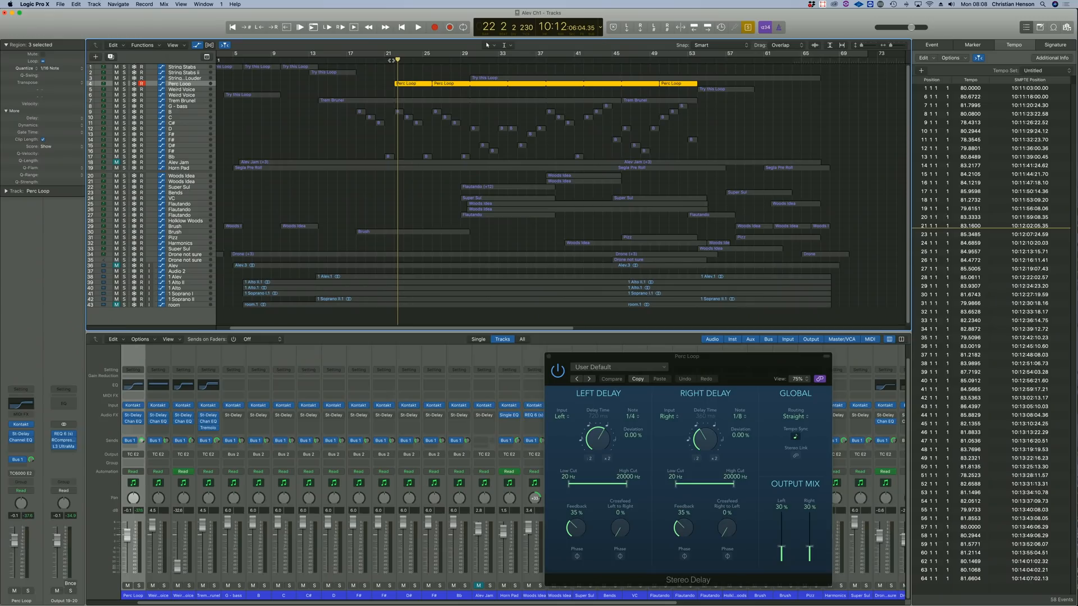
key("Delete")
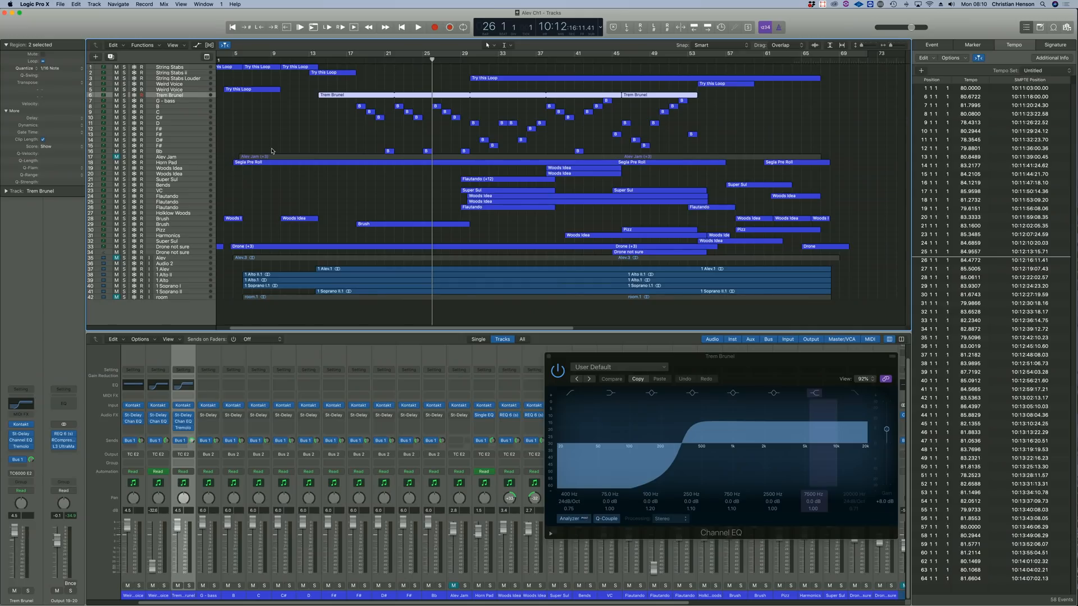
Duplicate the Trem Brunel track and load CHs Fave Pad.nki from the Neoclassical folder into the new track's Kontakt.
left_click(270, 129)
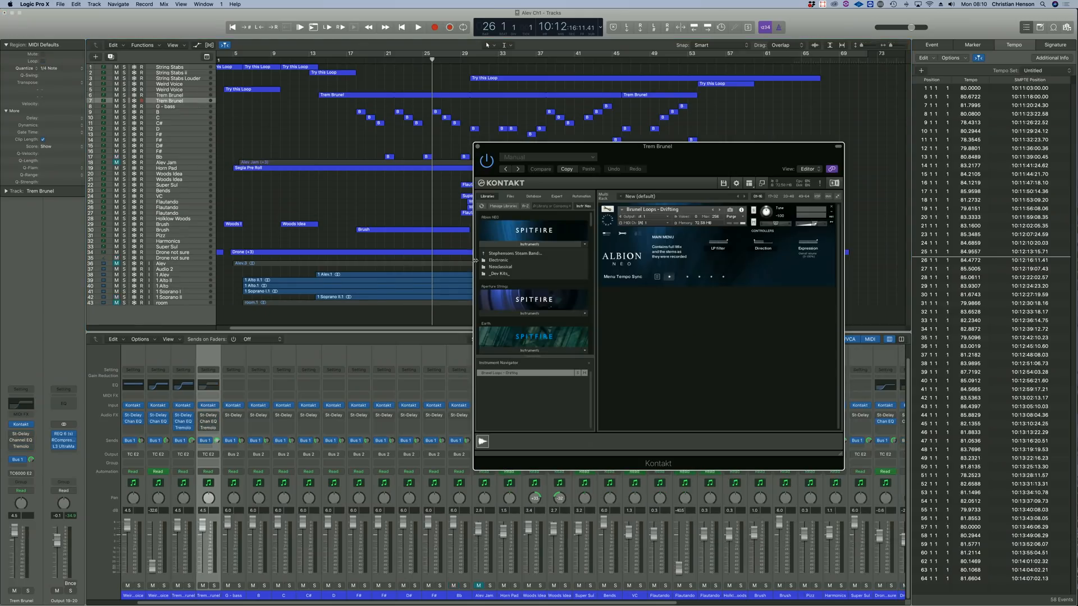
left_click(498, 261)
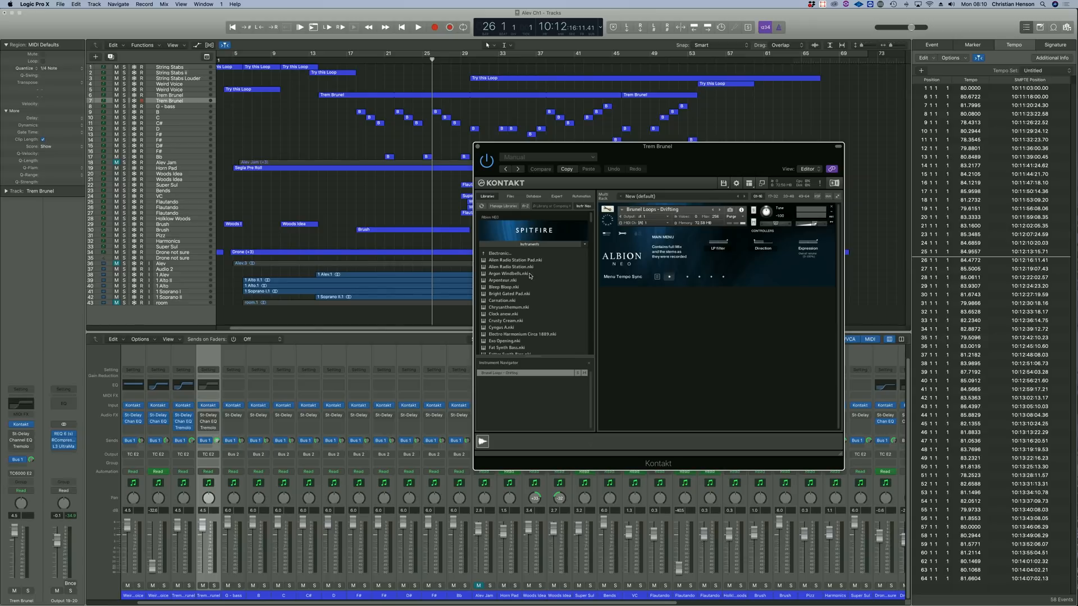
left_click(484, 255)
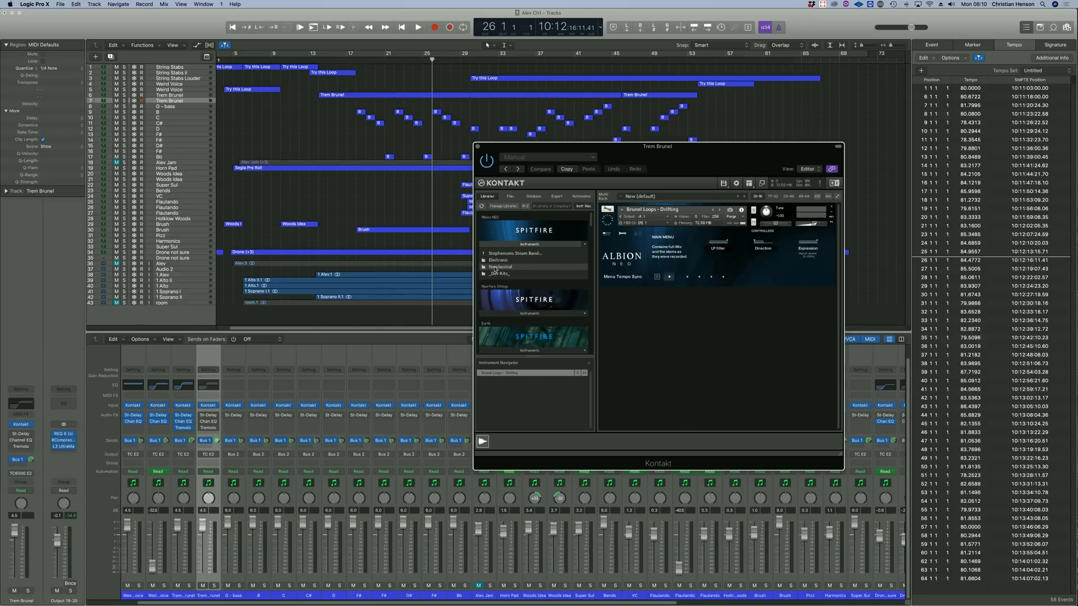
left_click(499, 267)
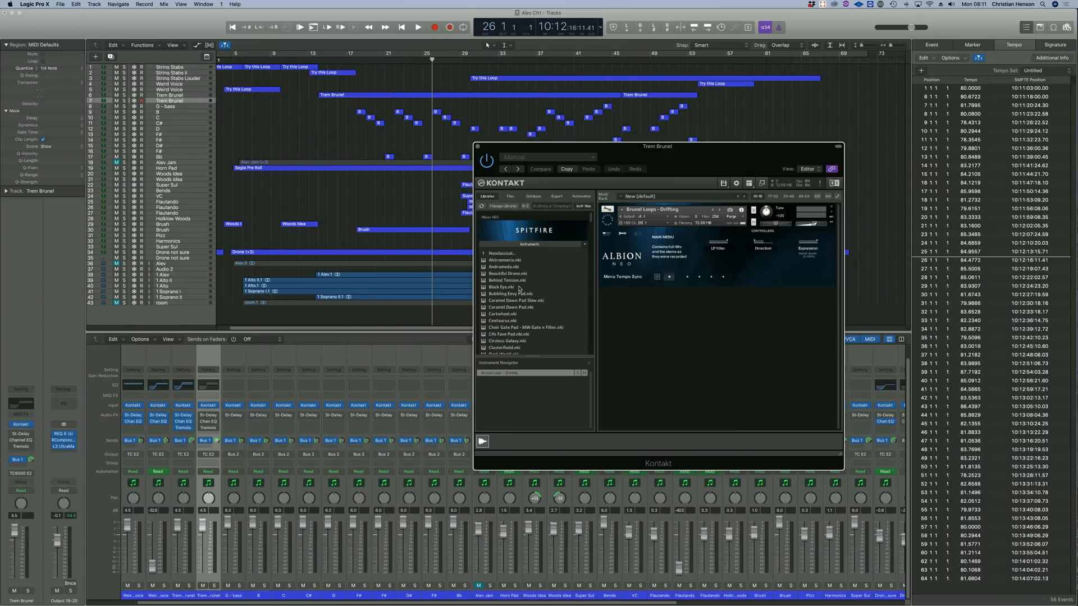
left_click_drag(498, 336, 735, 260)
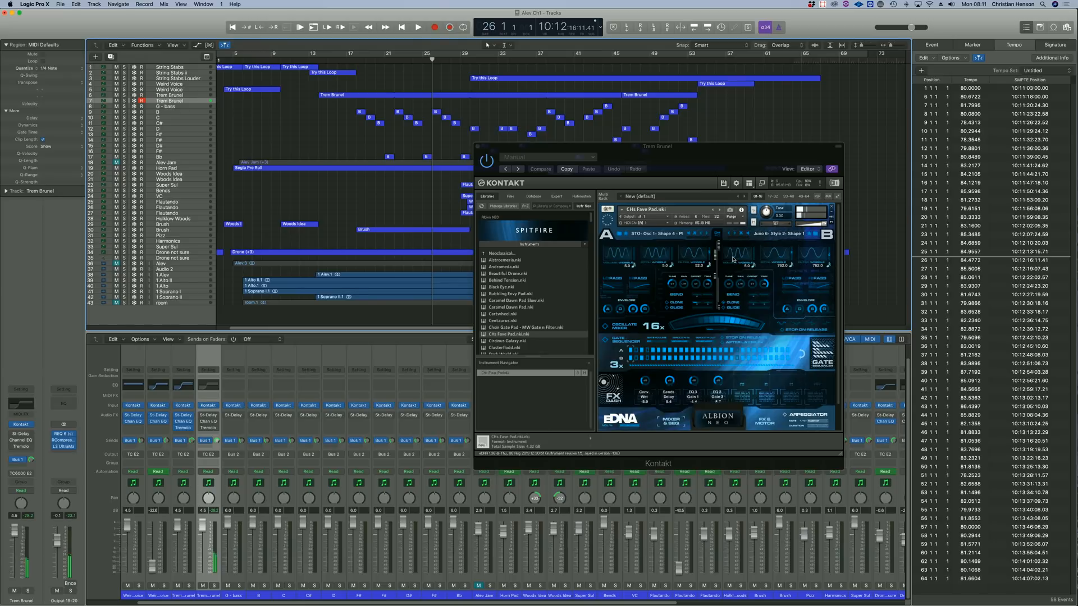
Select the five choir regions and play the arrangement, comparing them soloed and in the full mix.
left_click_drag(365, 299, 369, 299)
key("ctrl+s")
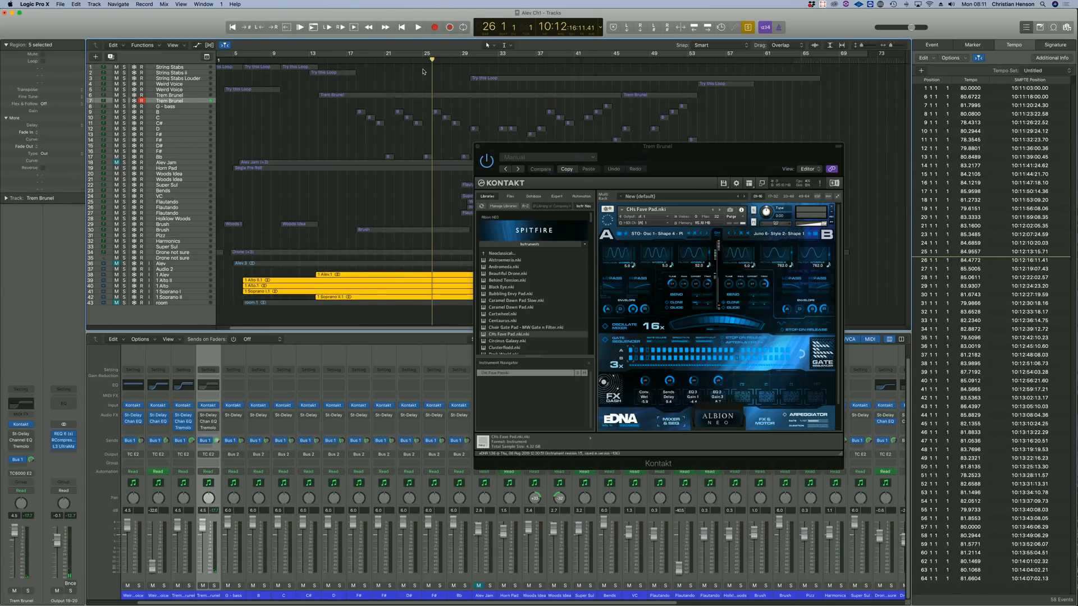
key("ctrl+s")
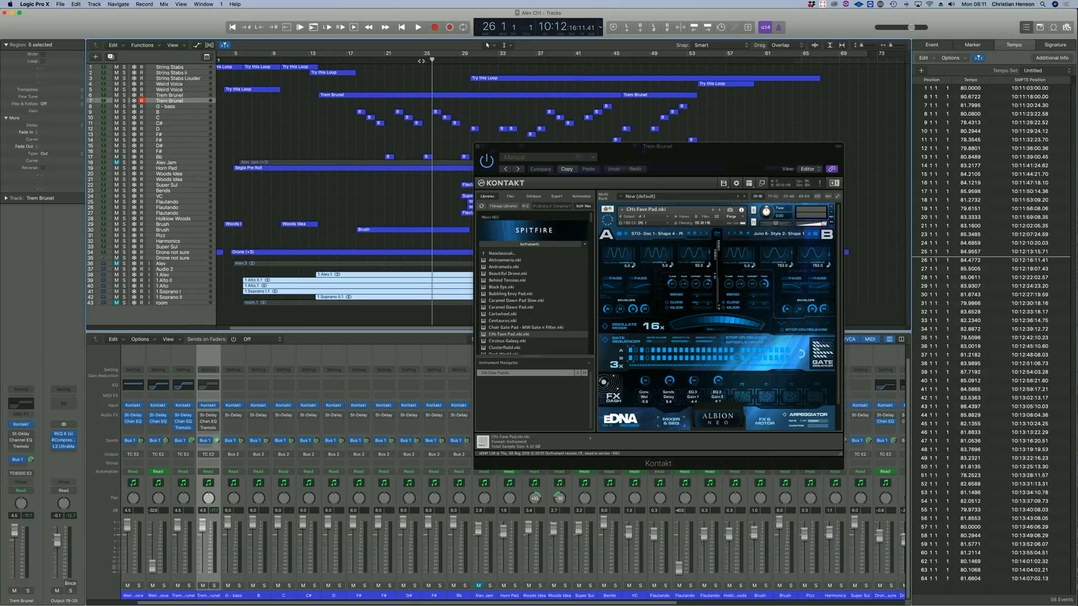
key("space")
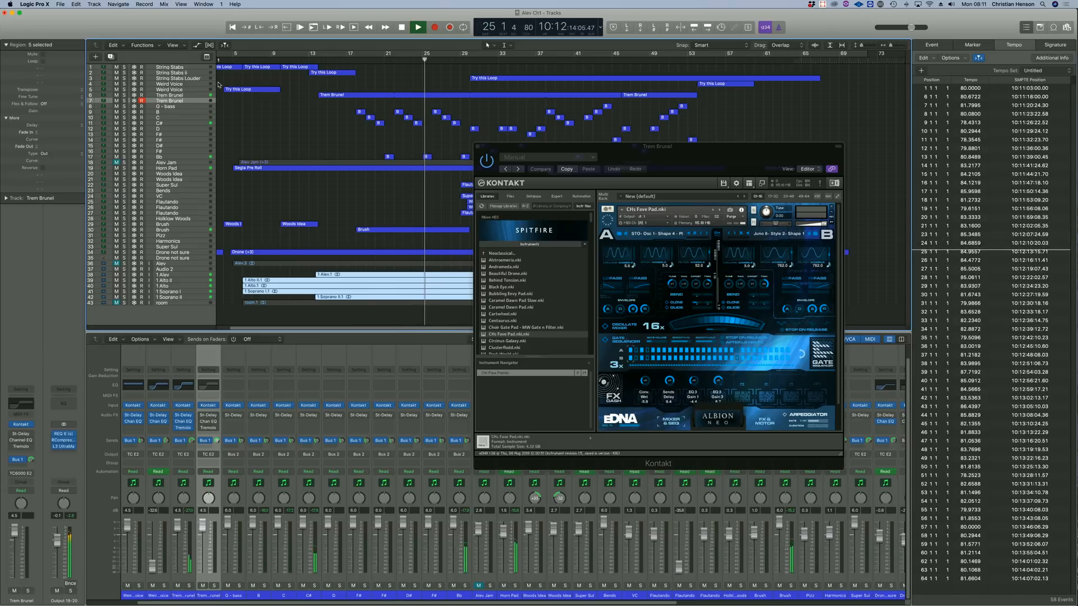
key("ctrl+s")
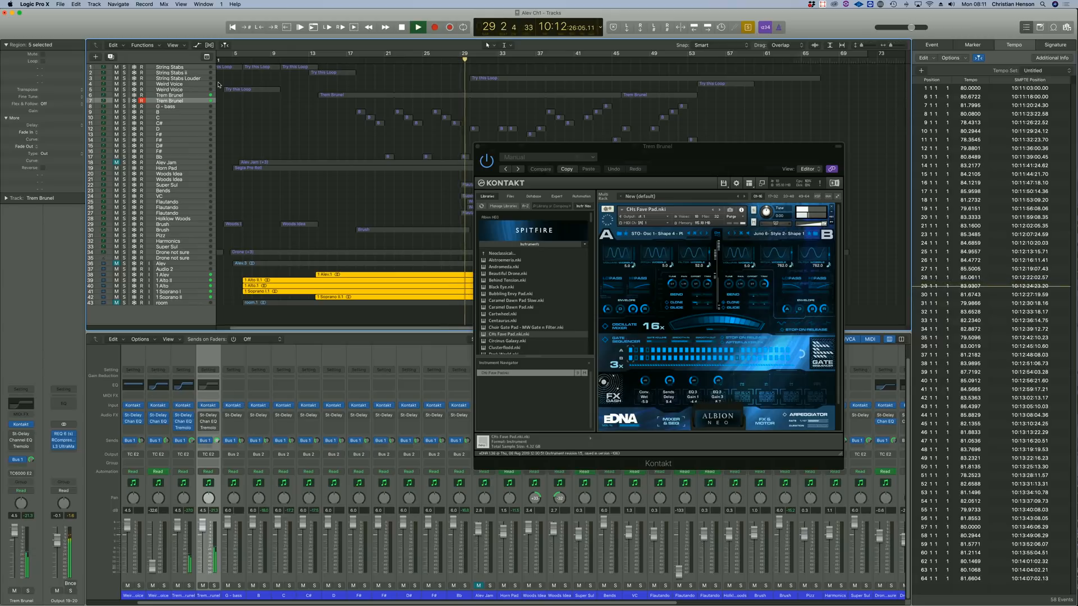
key("ctrl+s")
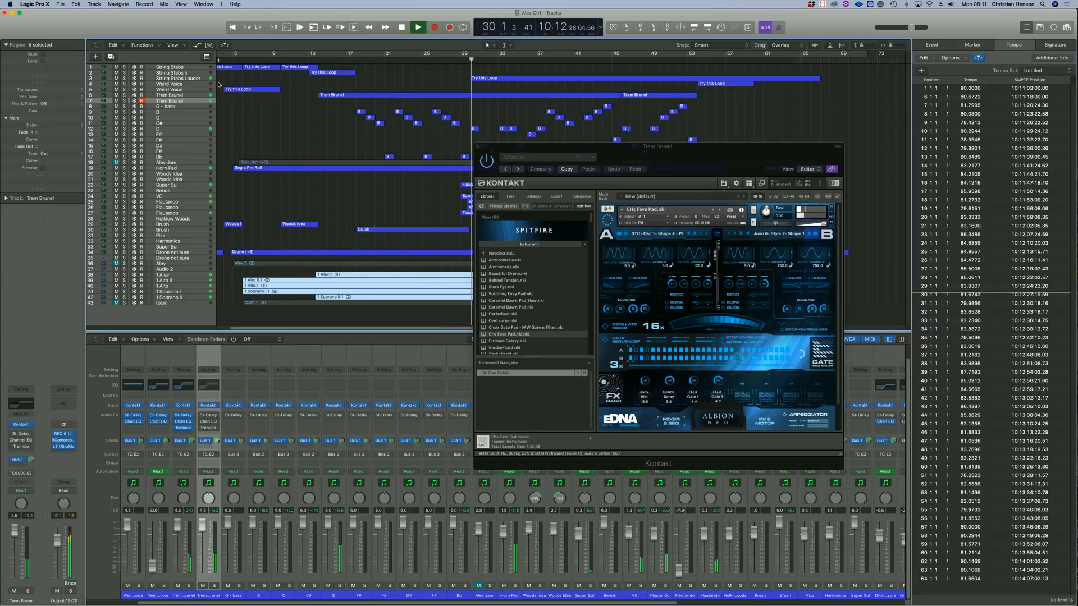